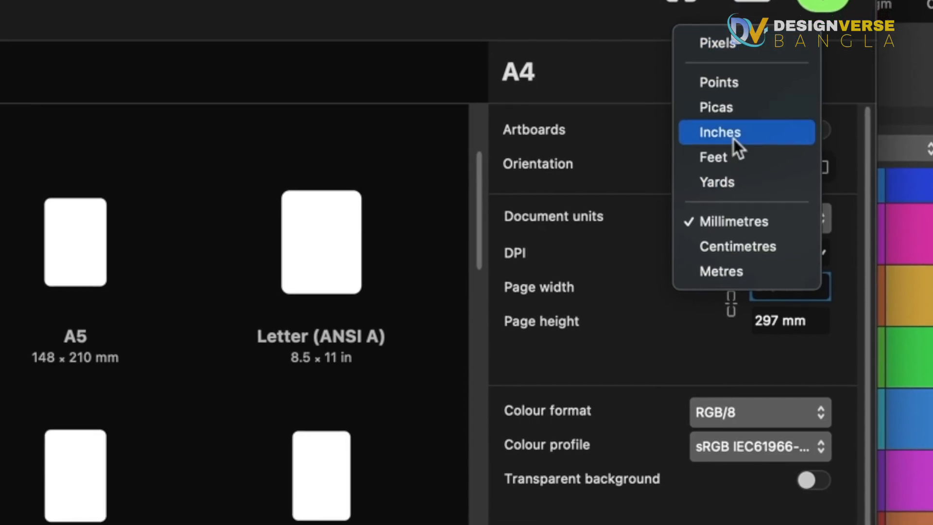
Set the new document's units to Pixels with a resolution of 300 DPI
left_click(734, 48)
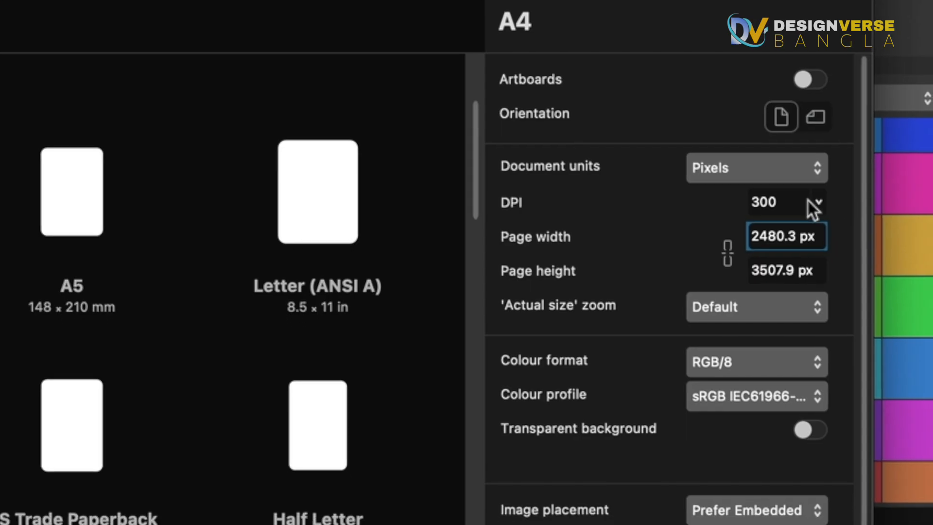
left_click(808, 213)
left_click(823, 214)
mouse_move(805, 163)
left_mouse_down()
mouse_move(649, 160)
mouse_move(804, 159)
left_mouse_up()
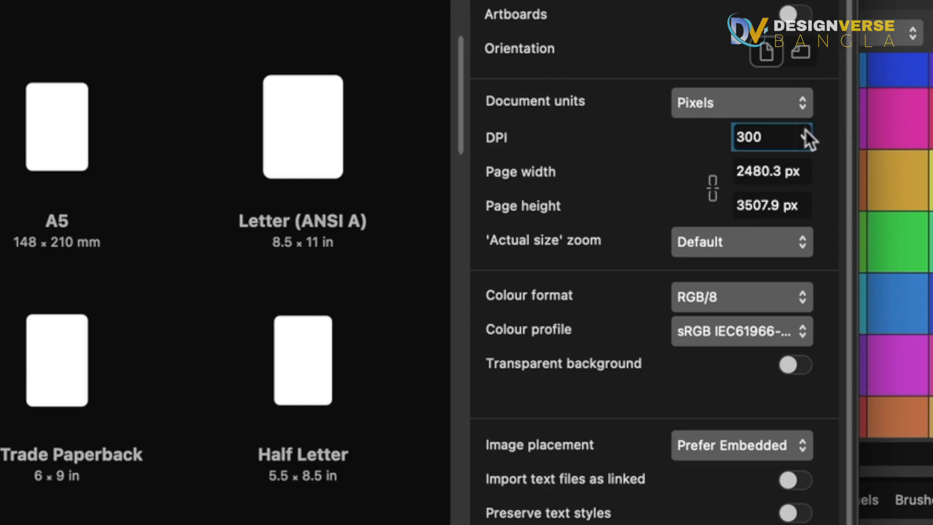
Set the page width to 1280 px and the page height to 720 px, keeping the Default 'Actual size' zoom
left_click(755, 170)
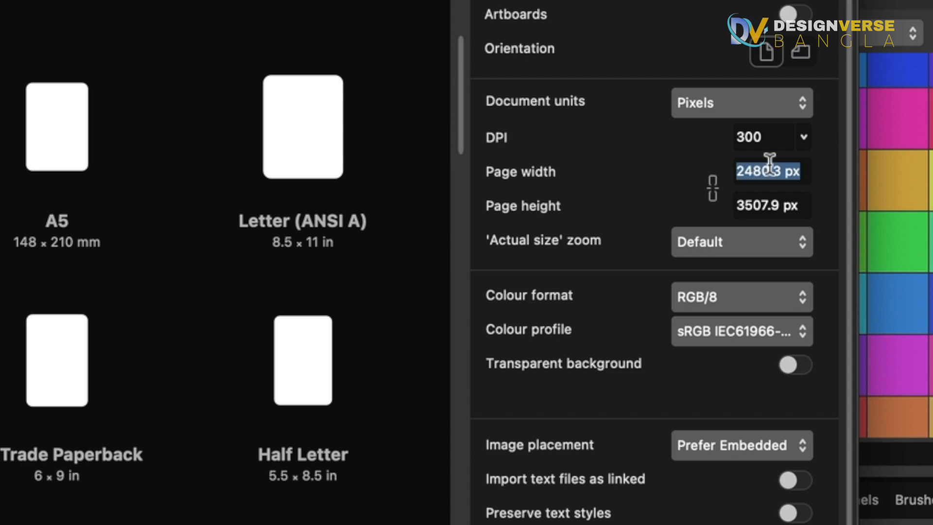
type("1280")
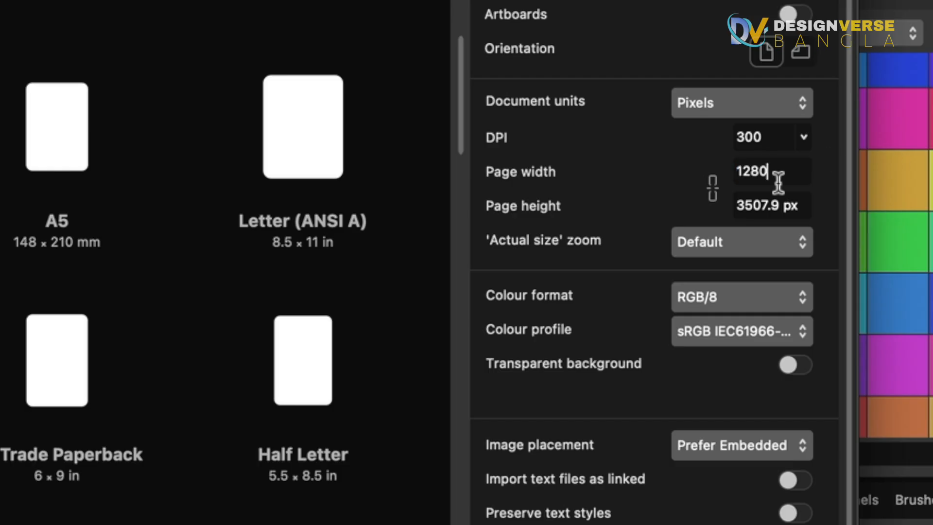
left_click(747, 195)
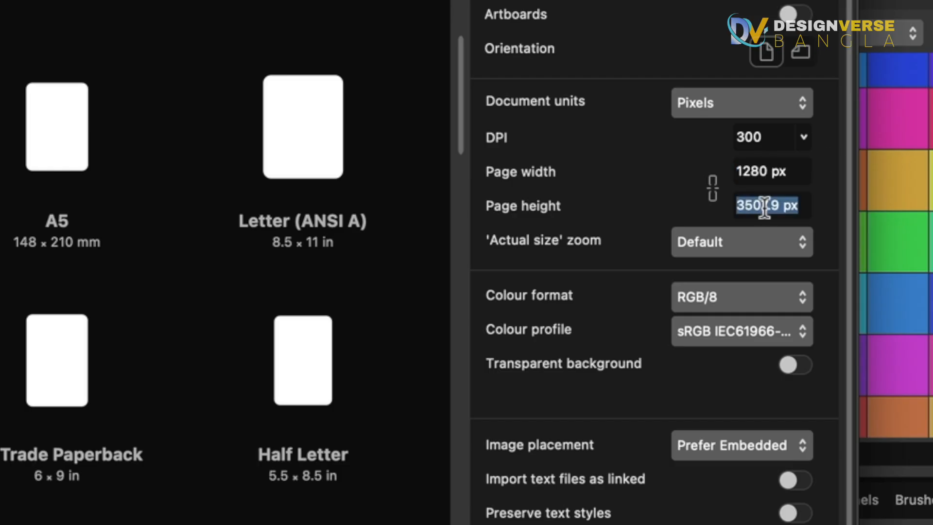
type("720")
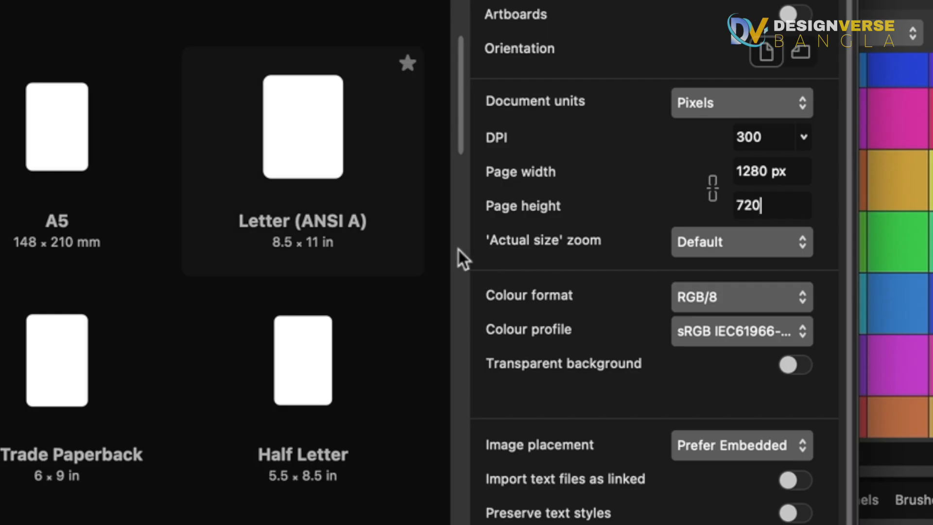
left_click(770, 247)
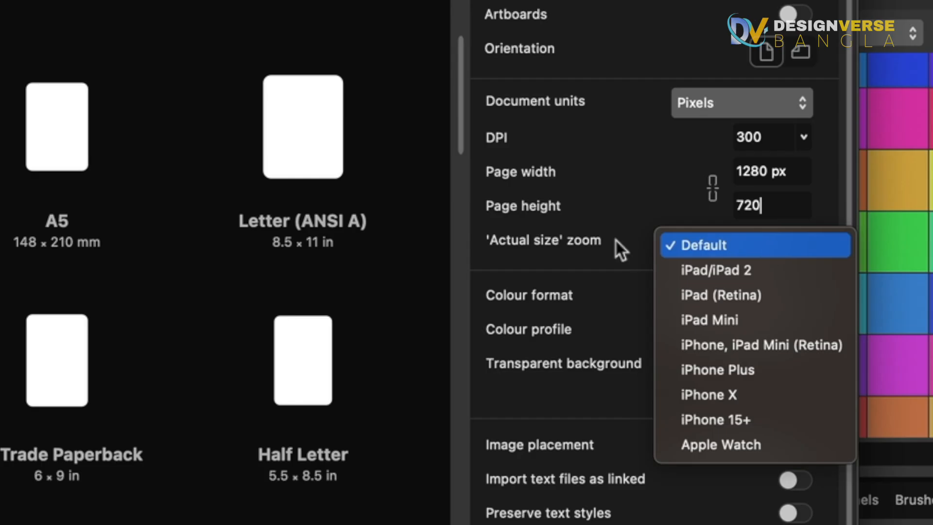
left_click(600, 245)
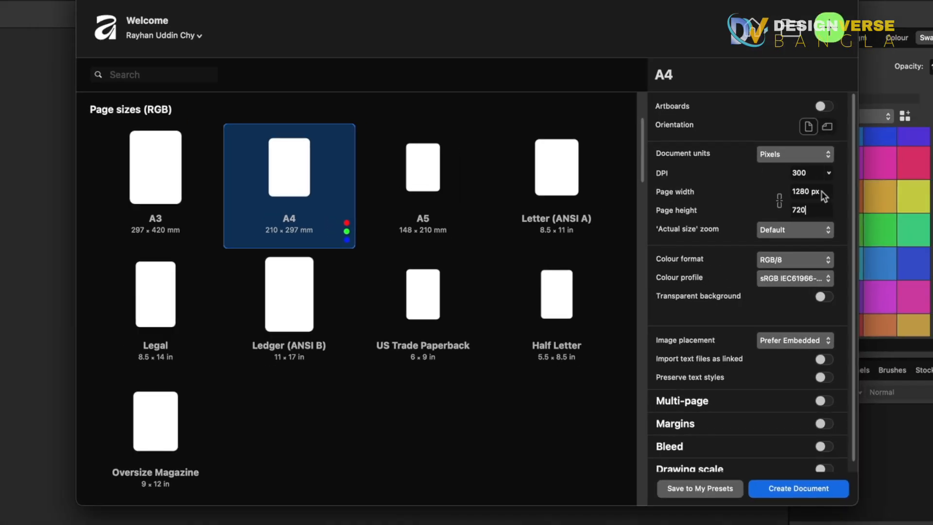
left_click(913, 173)
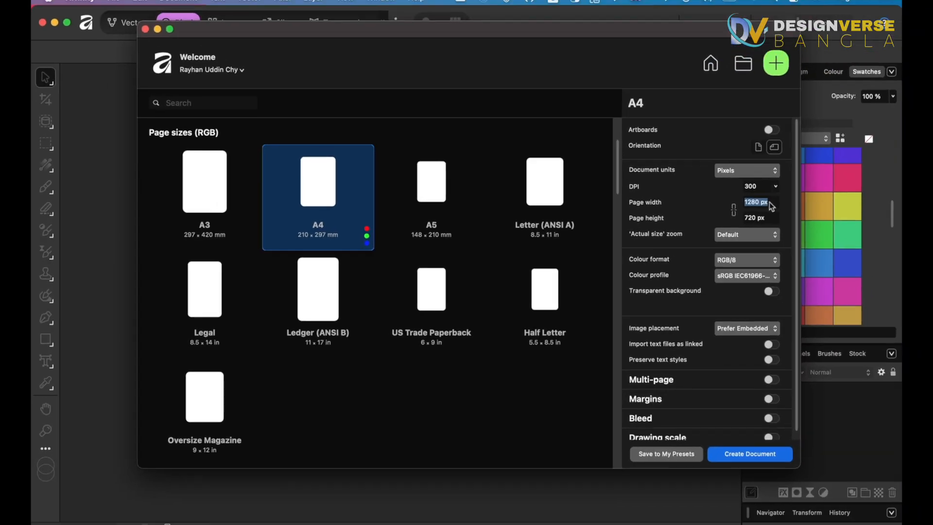
Keep the RGB/8 colour format and sRGB IEC61966-2.1 profile, and enable the transparent background
left_click(744, 262)
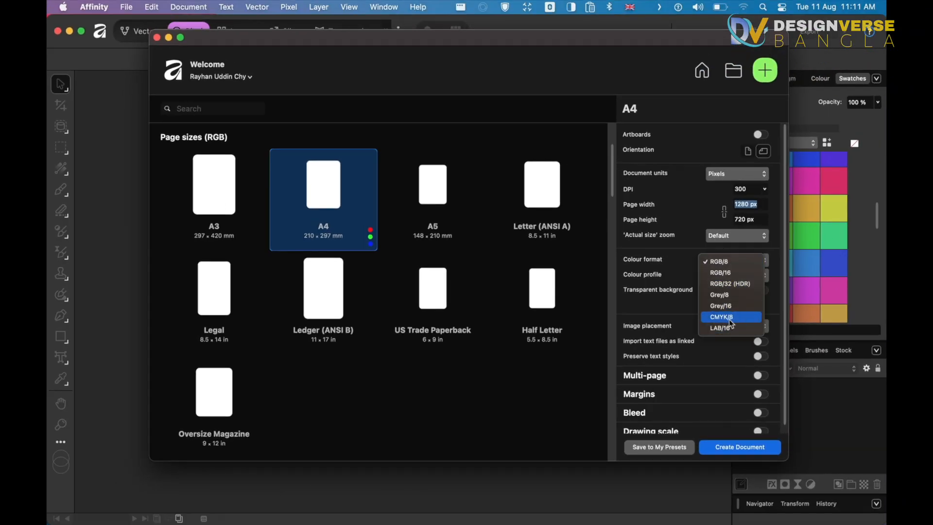
left_click(679, 275)
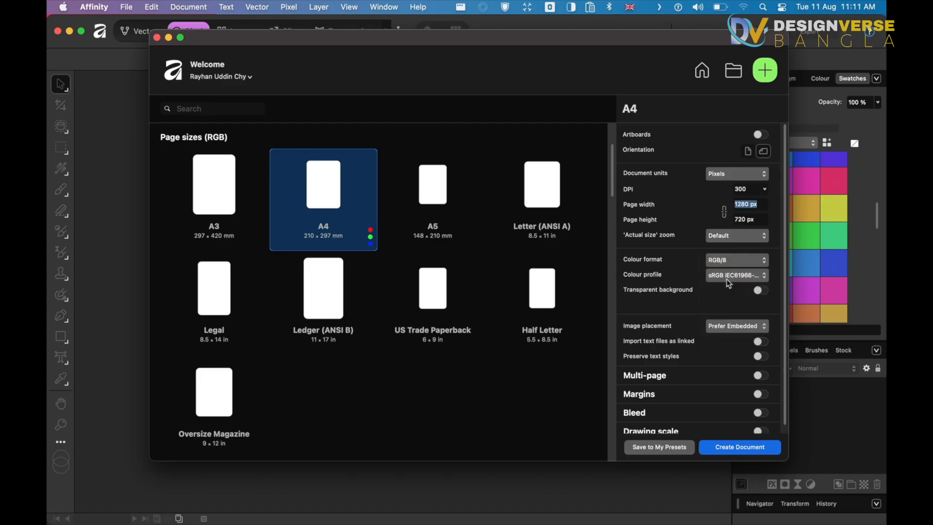
left_click(728, 282)
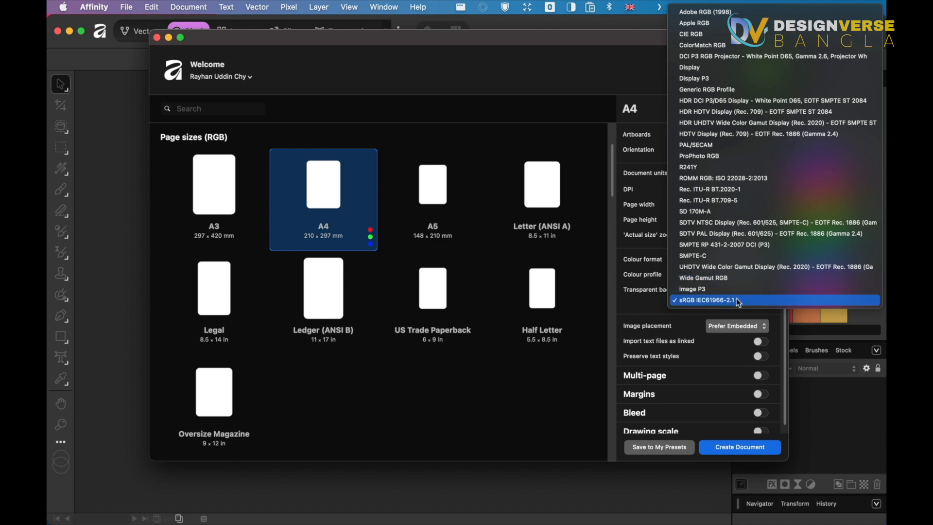
left_click(649, 271)
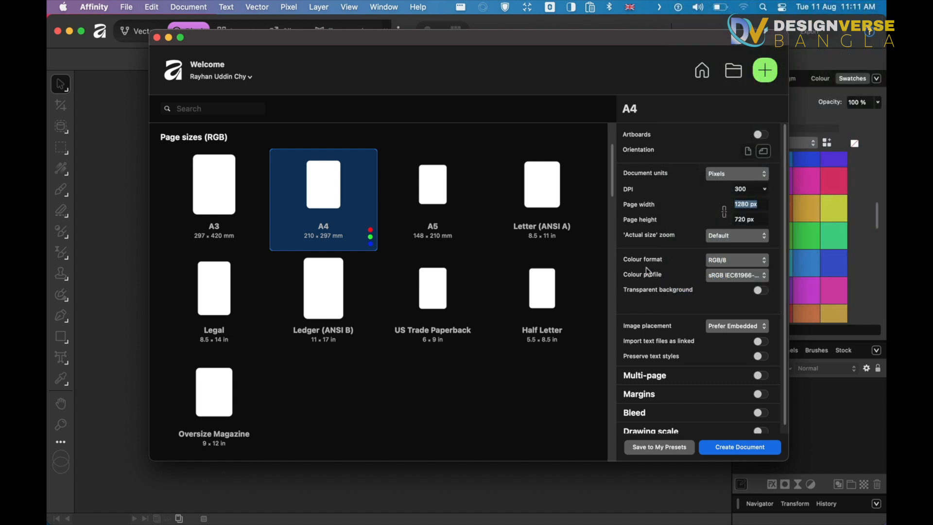
left_click(760, 290)
Save the page settings as a preset named Youtube Thumbnail 2 and create the document from it
left_click(672, 448)
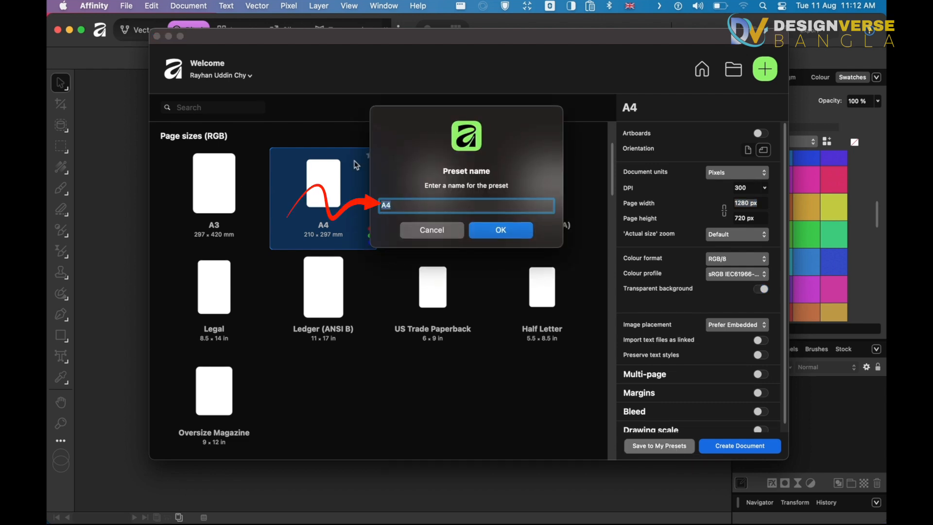
left_click(409, 207)
left_click_drag(409, 207, 374, 208)
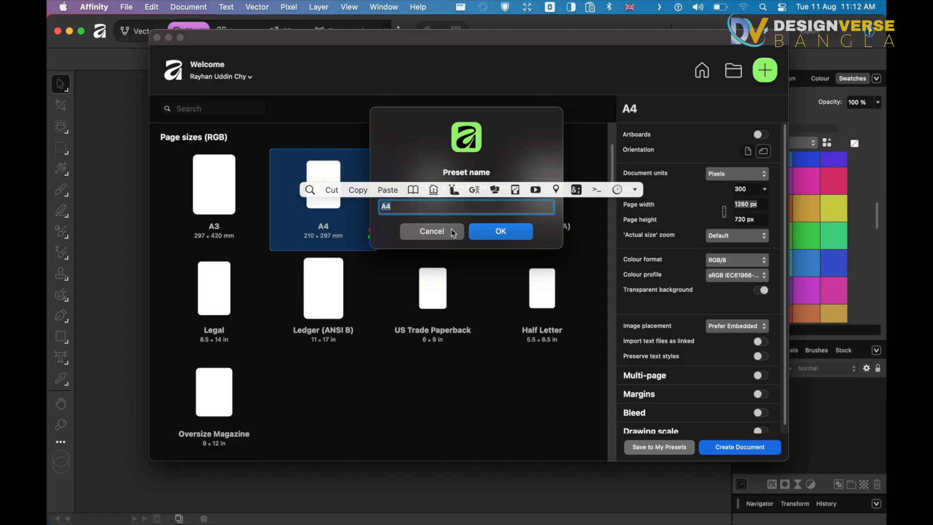
type("Youtube Thumbnail 2")
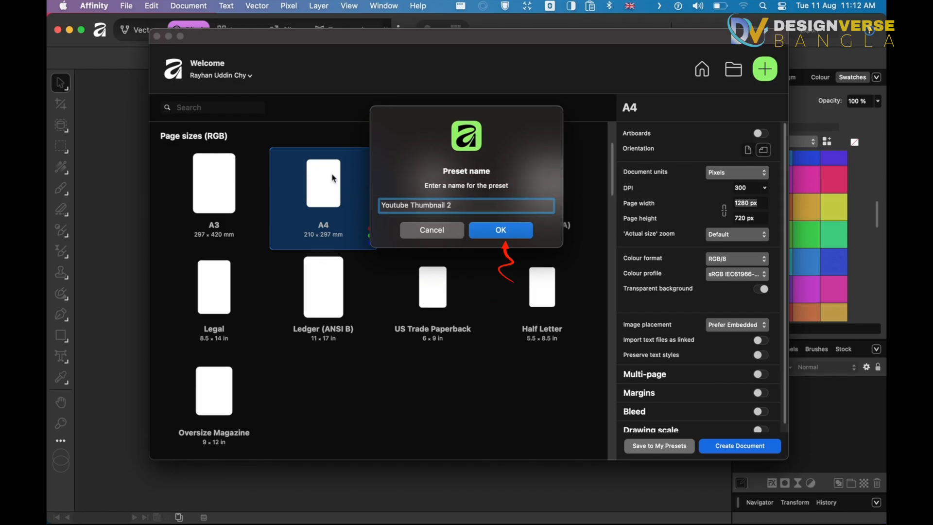
left_click(518, 238)
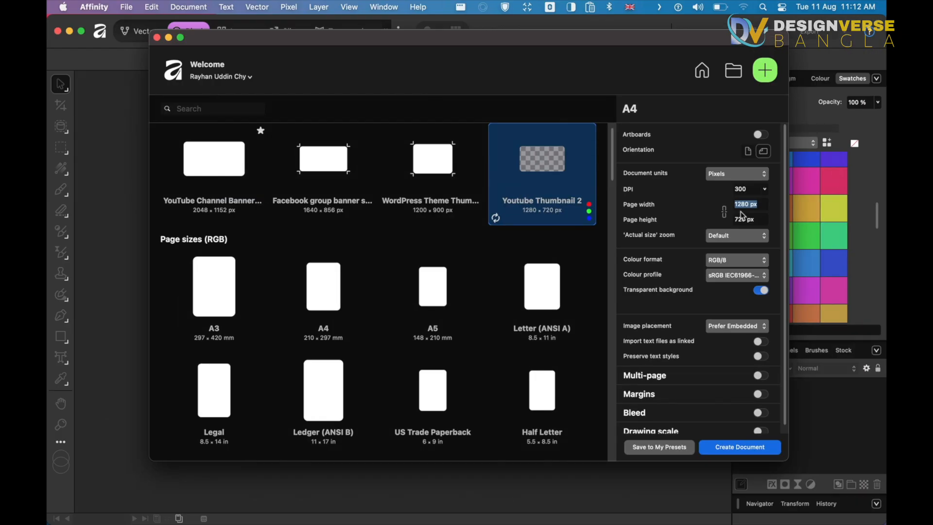
left_click(739, 448)
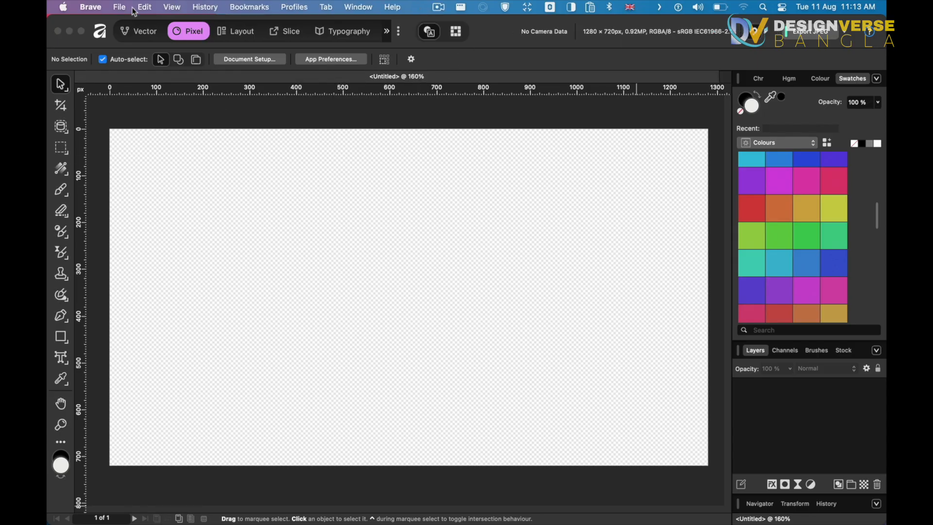
Open the recent document Facebook group banner 1 alongside the new untitled document
left_click(118, 7)
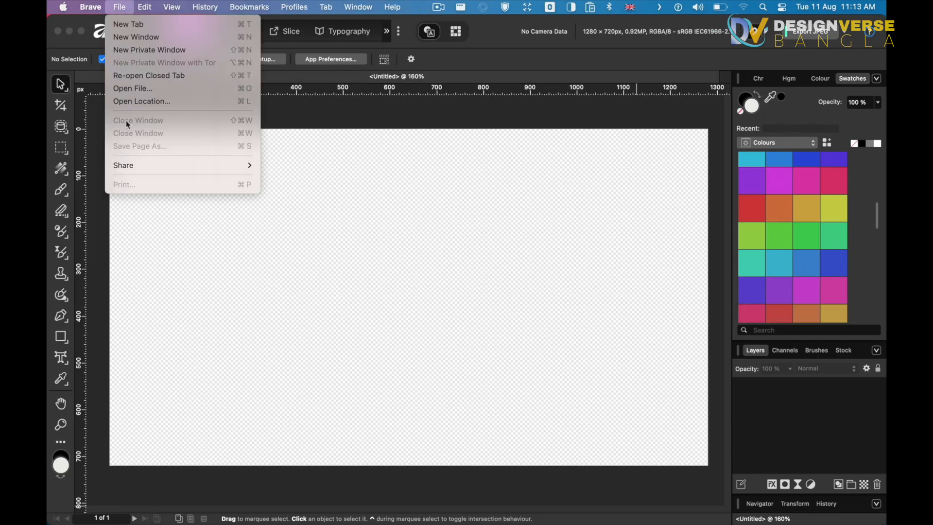
left_click(126, 7)
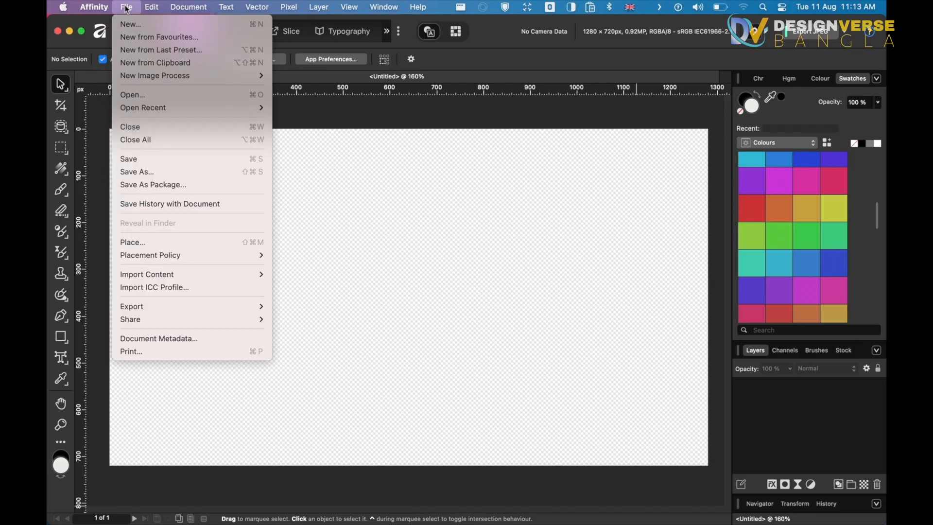
mouse_move(188, 107)
left_click(298, 122)
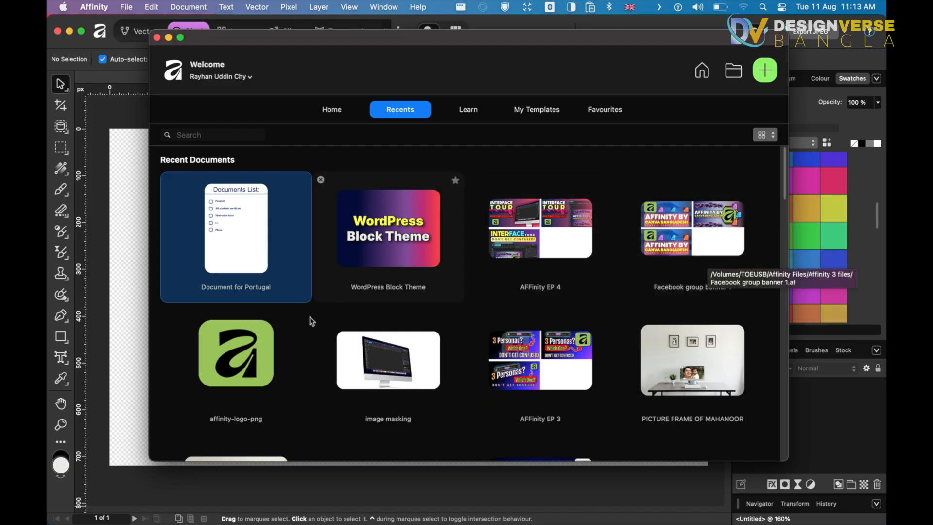
double_click(673, 222)
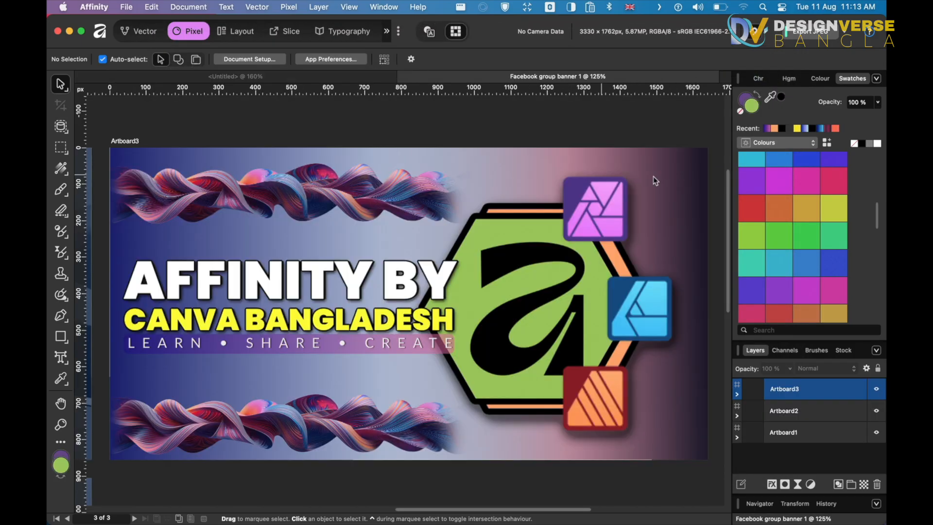
Copy the whole Artboard1 from the Facebook group banner 1 document
scroll(448, 297, "left", 10)
scroll(447, 298, "down", 2)
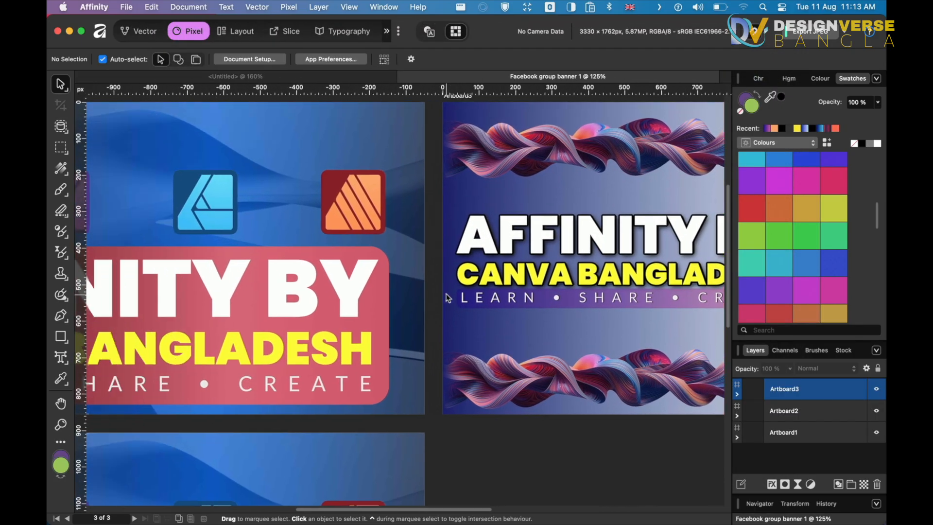
scroll(448, 298, "left", 10)
scroll(448, 297, "up", 1)
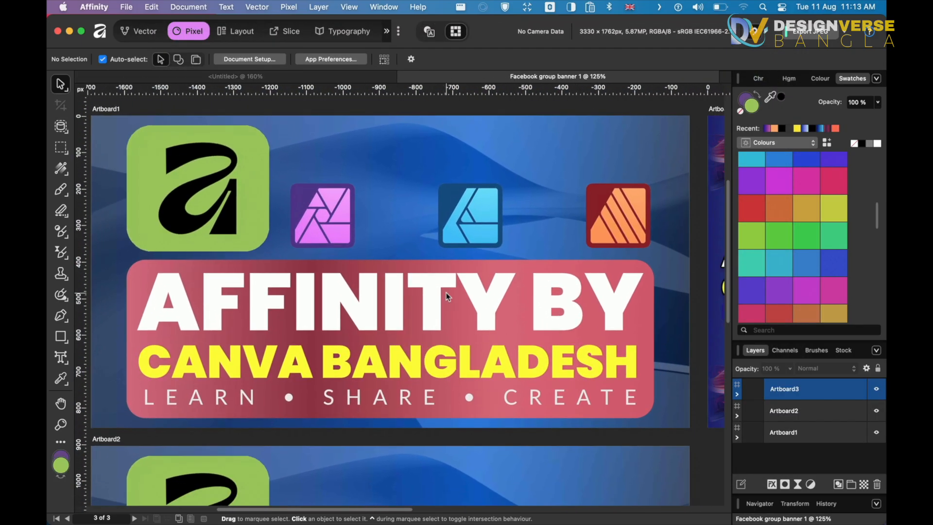
left_click(780, 435)
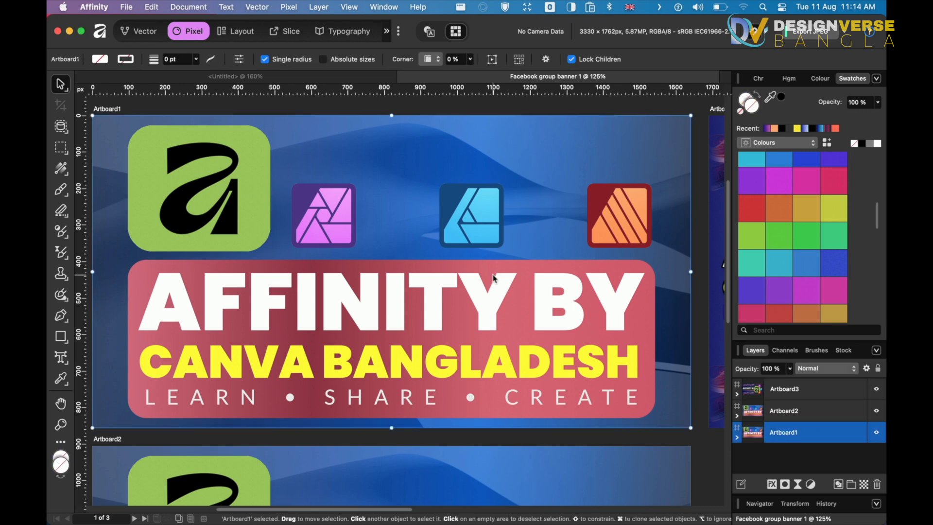
scroll(493, 278, "up", 5)
scroll(493, 278, "down", 6)
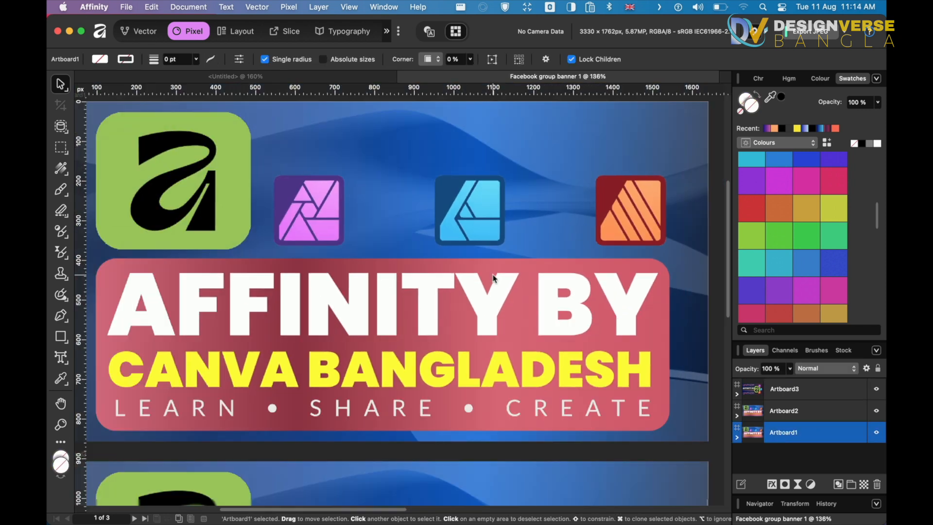
scroll(475, 320, "down", 3)
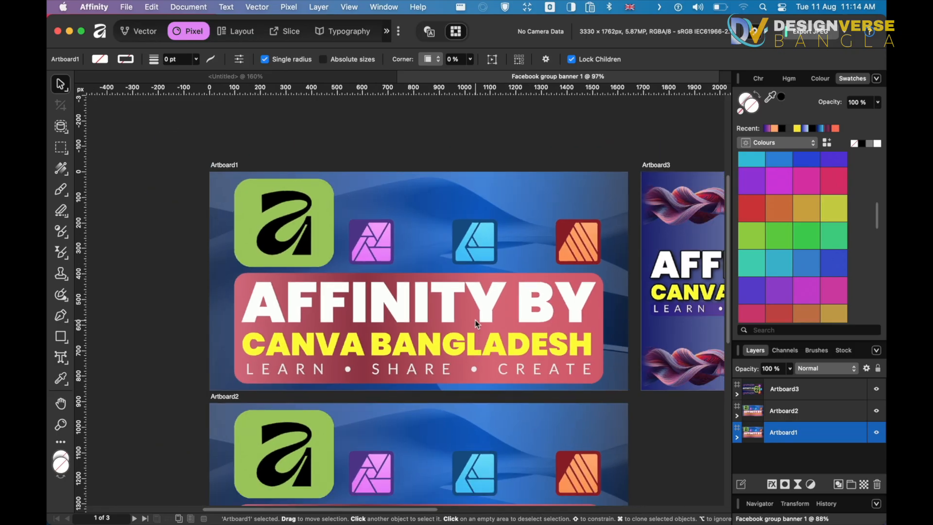
key("super+c")
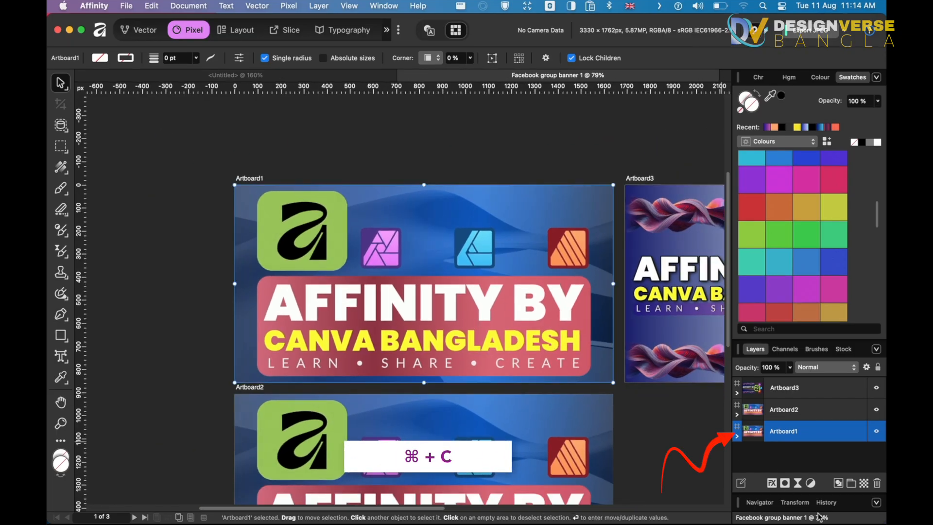
Paste the copied Artboard1 into the untitled document
left_click(321, 76)
key("super+v")
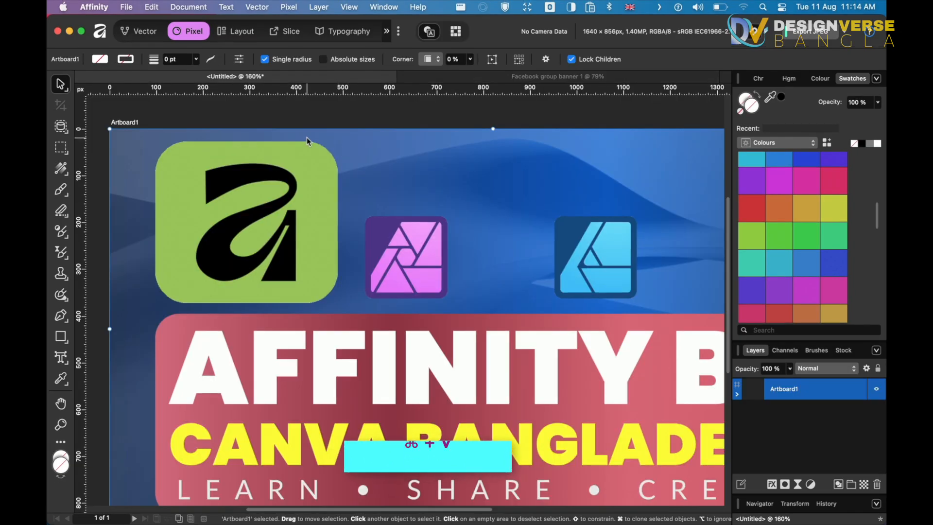
left_click_drag(525, 247, 508, 225)
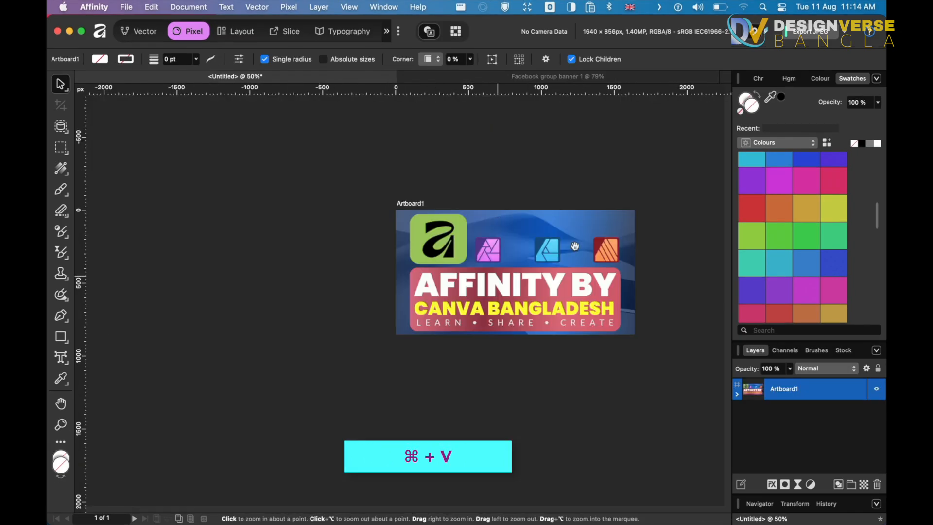
left_click_drag(474, 295, 330, 281)
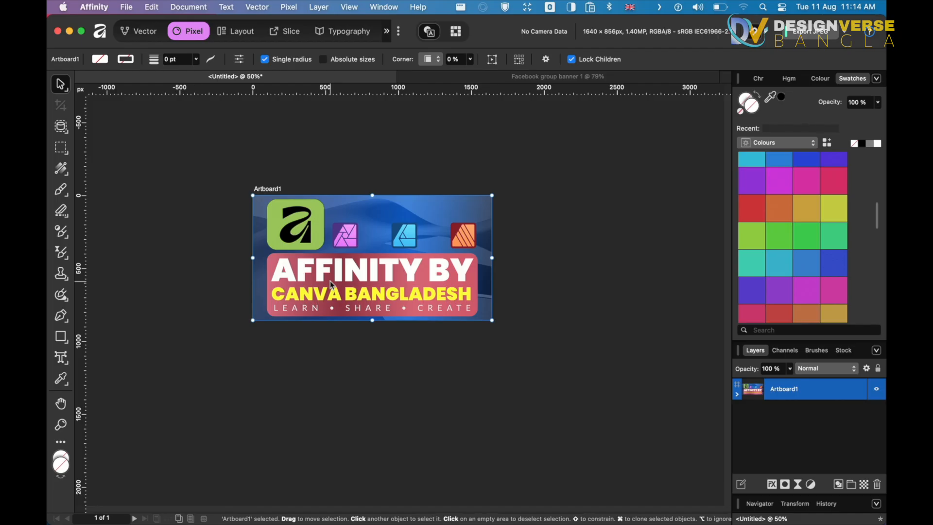
Switch to the Vector studio and add a second artboard of 1640 × 856 px beside Artboard1 with the Artboard tool
left_click(602, 206)
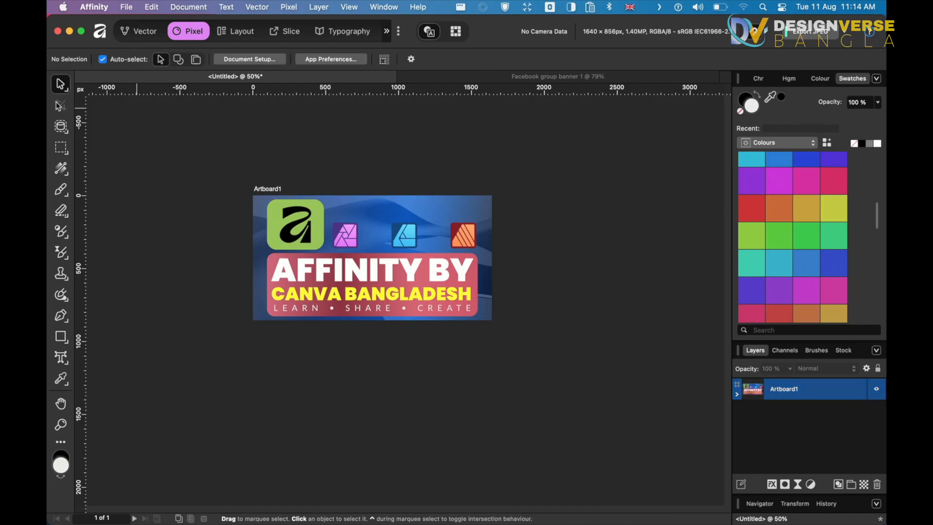
left_click(144, 34)
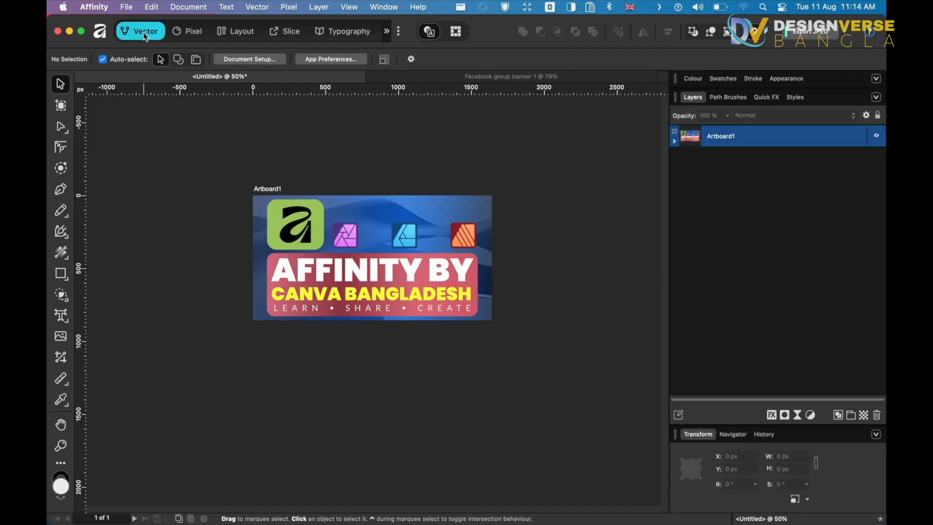
left_click(61, 105)
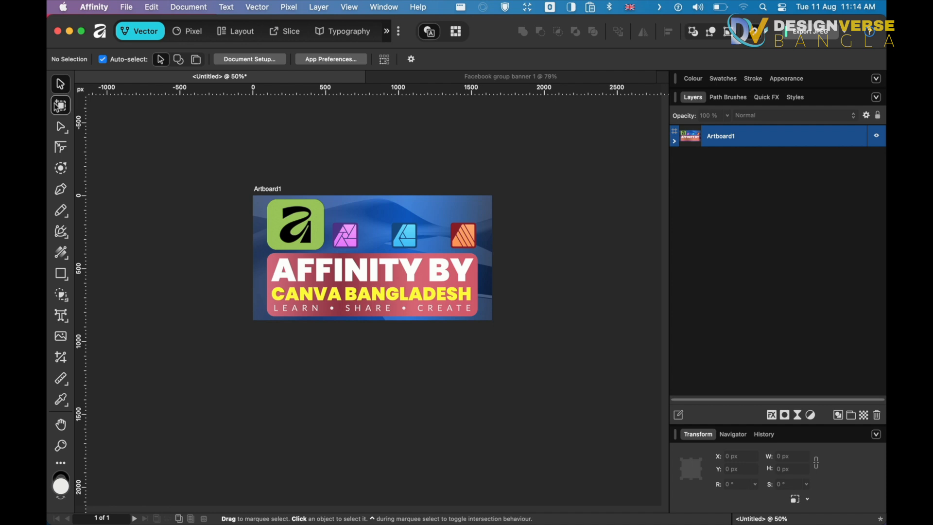
left_click(503, 258)
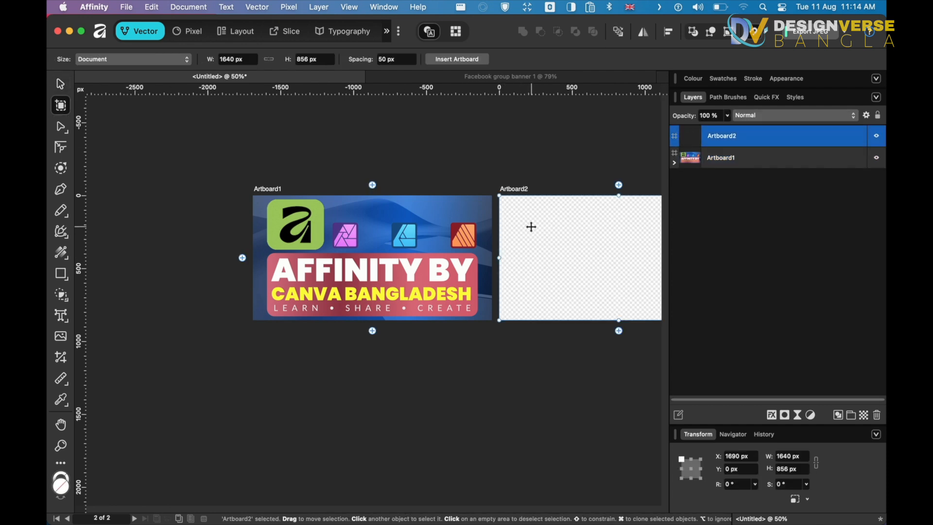
Resize Artboard2 to 1000 × 1000 px
scroll(531, 226, "right", 5)
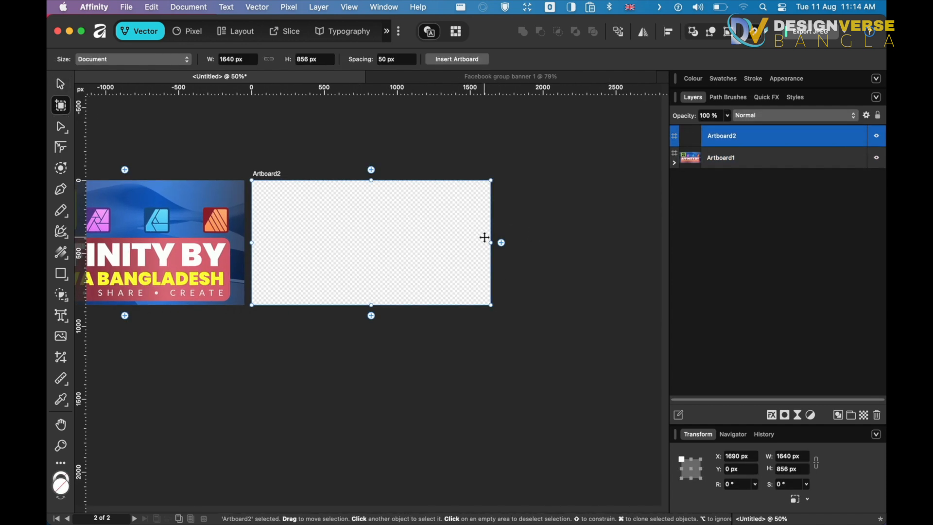
left_click(227, 59)
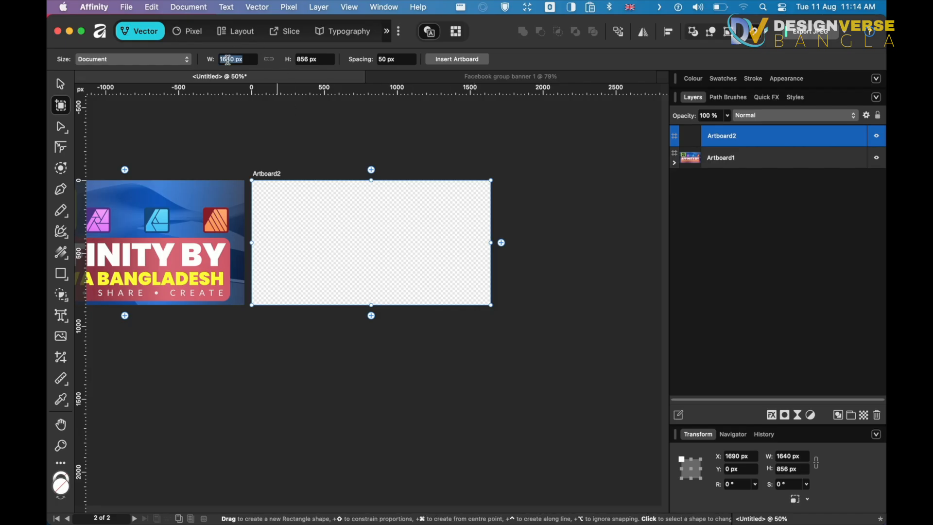
type("1000")
left_click(299, 59)
left_click(787, 456)
type("1000")
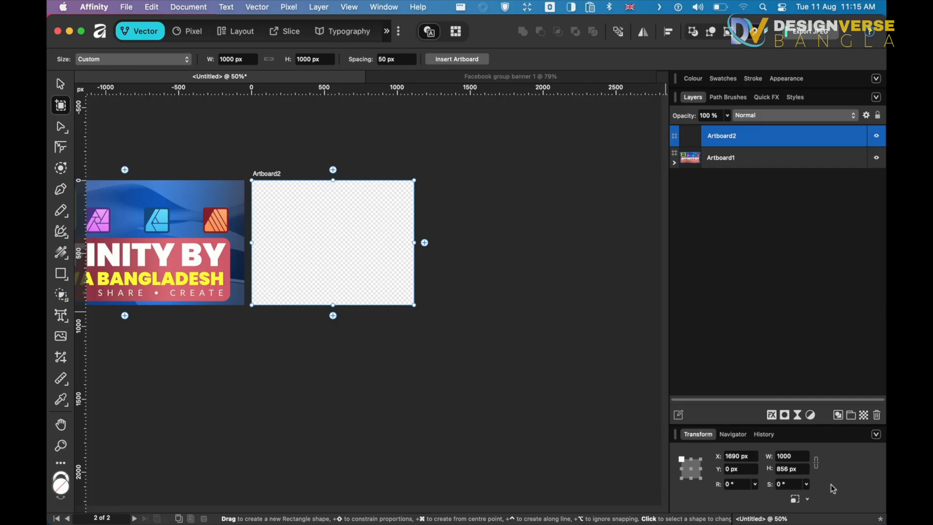
left_click(785, 469)
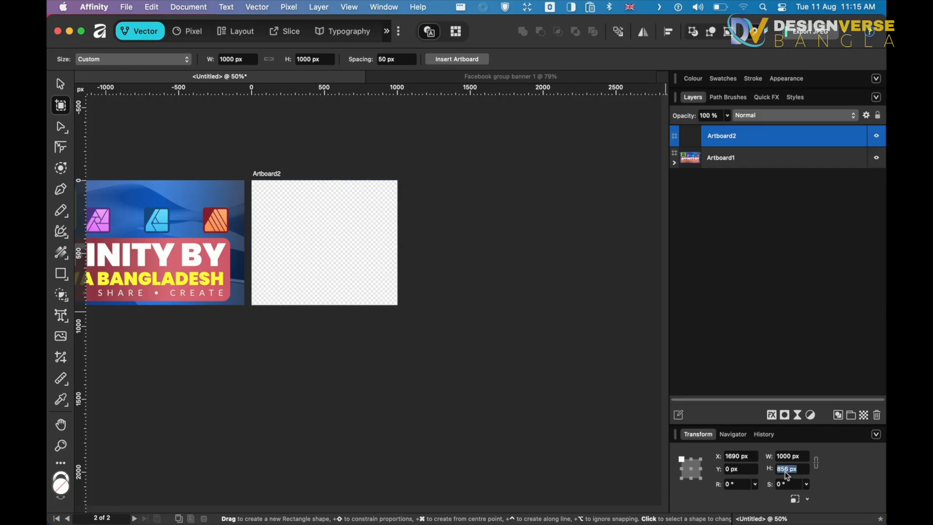
type("1000")
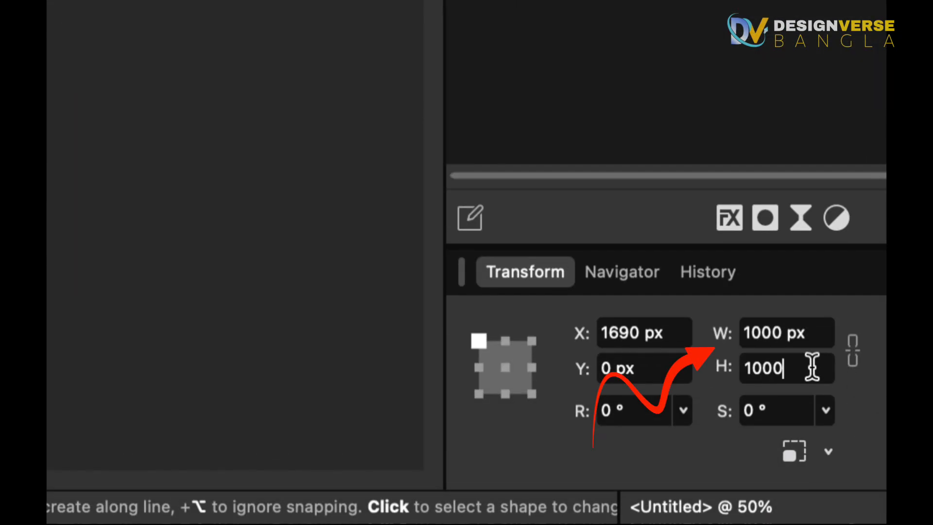
key("Return")
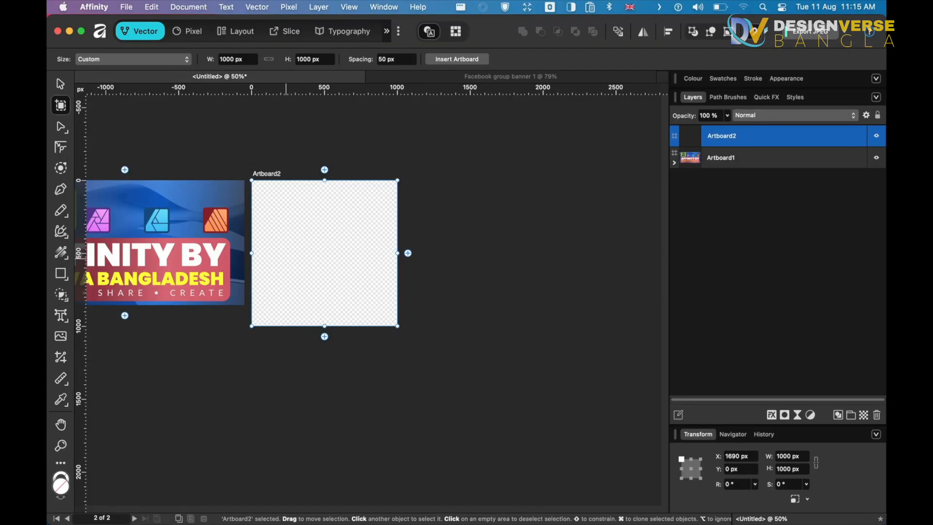
Group all the layers inside Artboard1 and place a copy of that group inside Artboard2
left_click(721, 157)
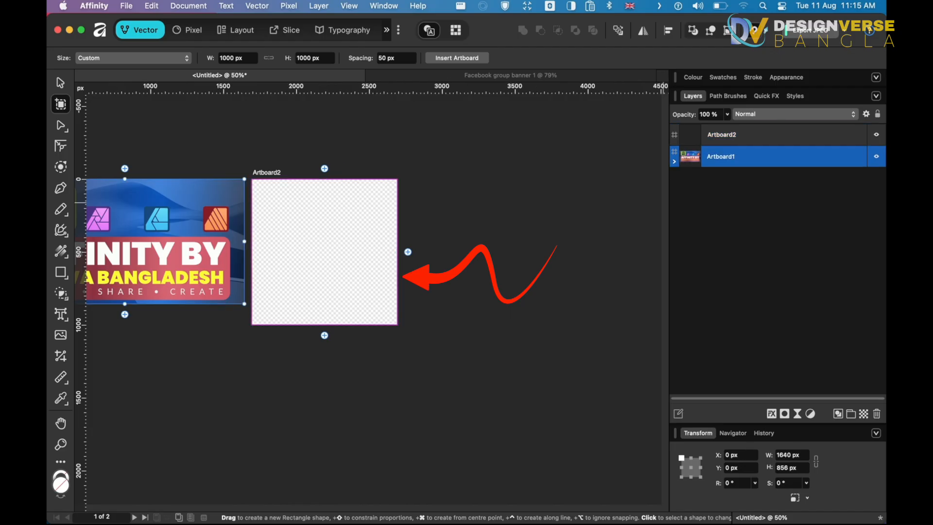
left_click(674, 161)
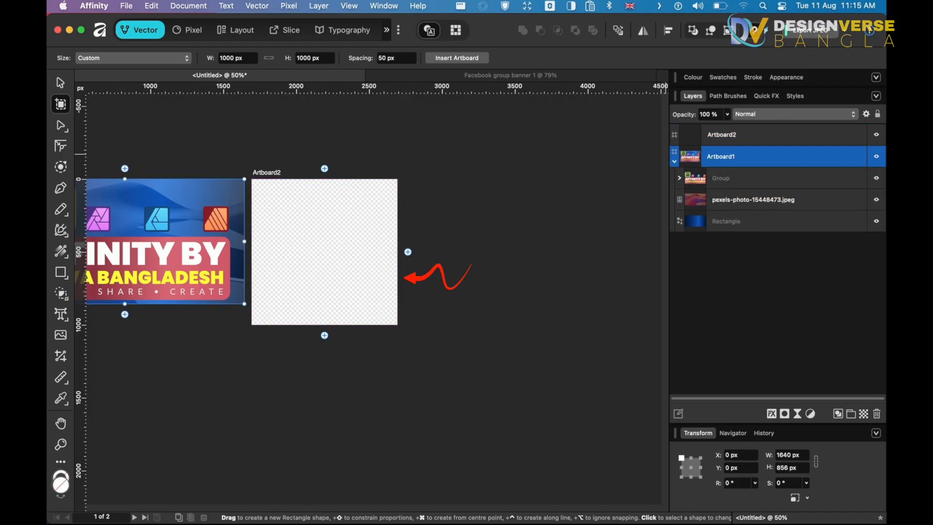
left_click(726, 221)
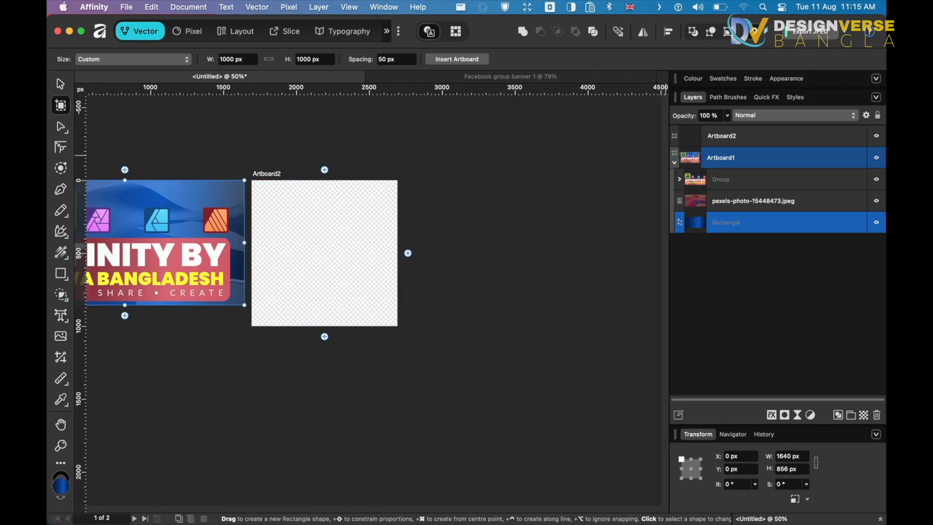
left_click(726, 179, "shift")
key("super+g")
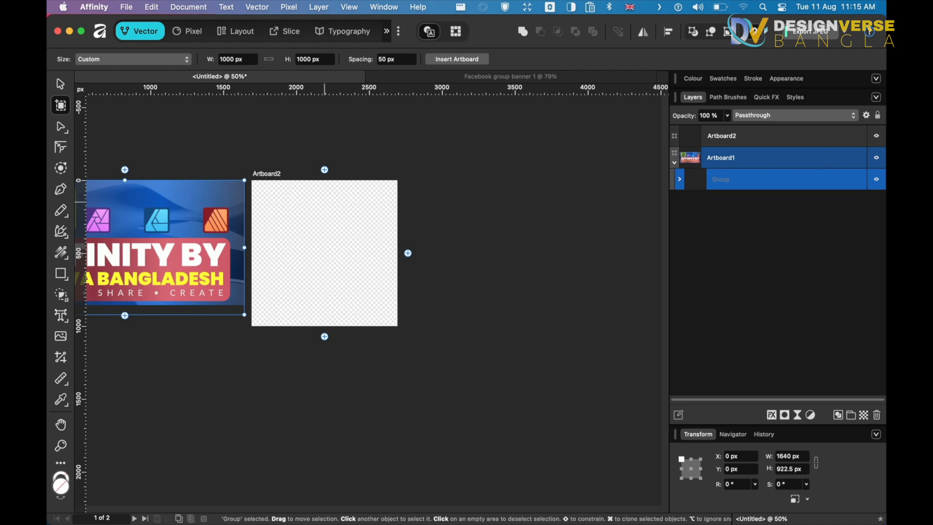
left_click_drag(695, 179, 694, 135)
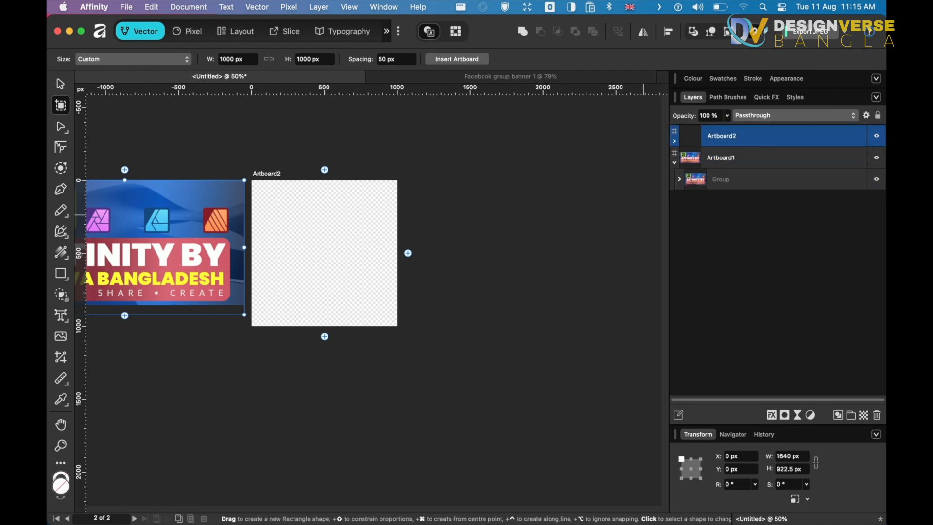
Try to move the banner artwork across onto Artboard2 on the canvas, undoing the moves of Artboard1
left_click_drag(165, 219, 412, 223)
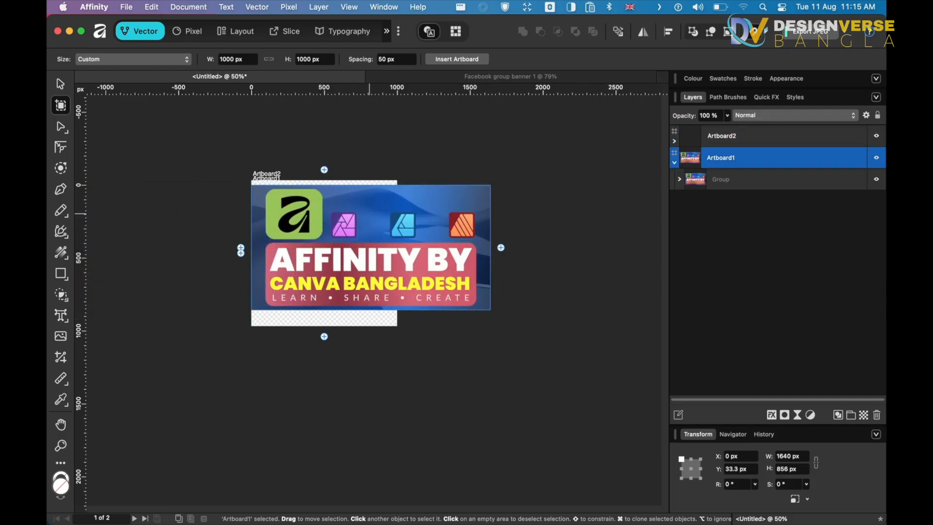
key("super+z")
key("v")
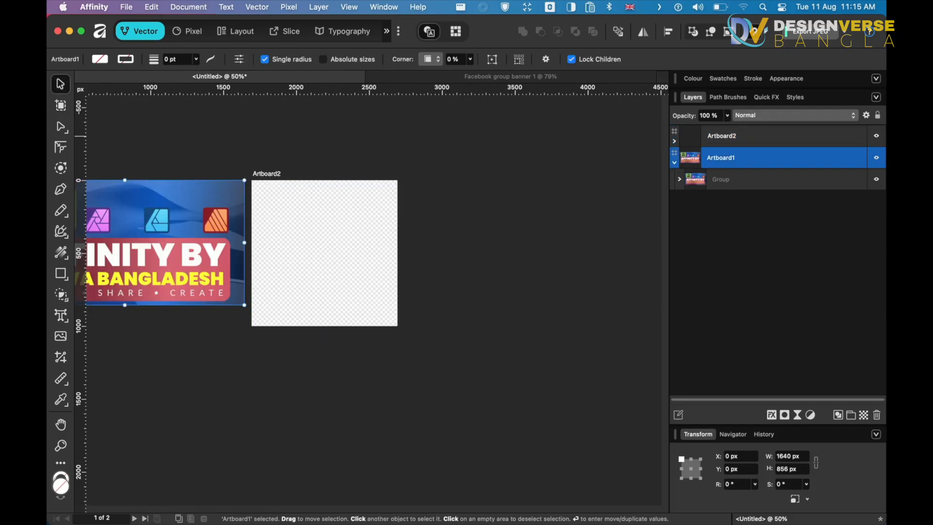
left_click_drag(165, 243, 430, 283)
key("super+z")
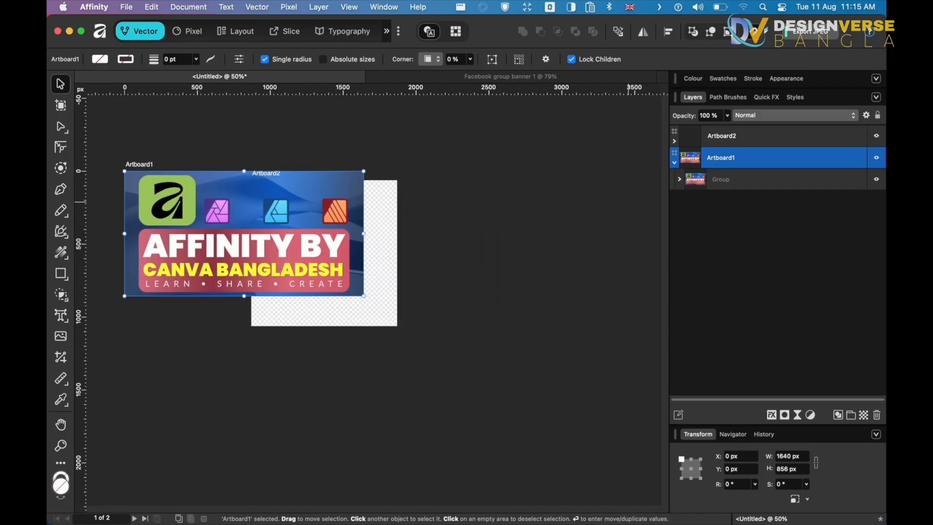
key("super+v")
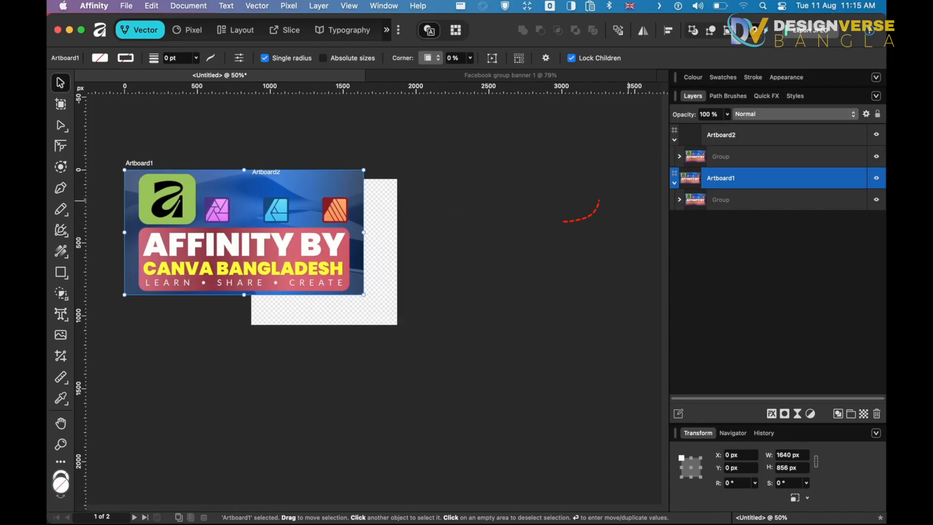
left_click(269, 174)
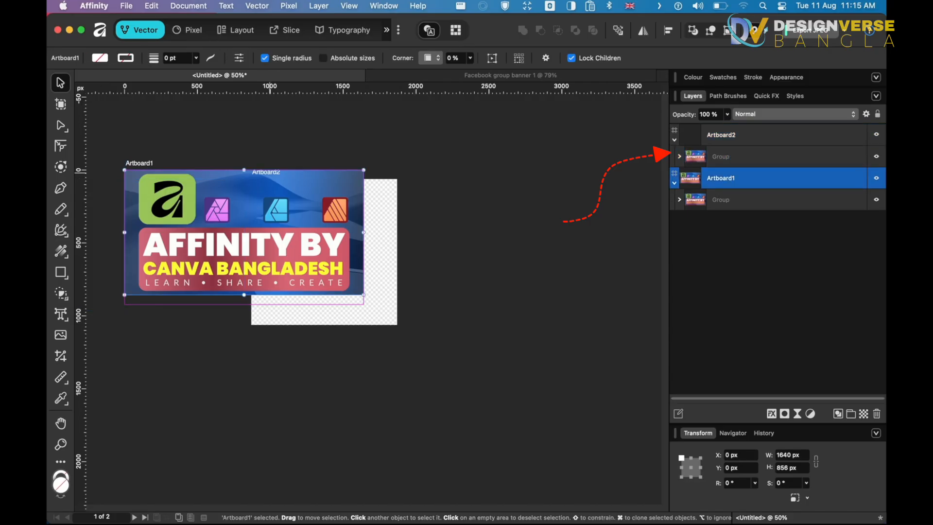
key("super+z")
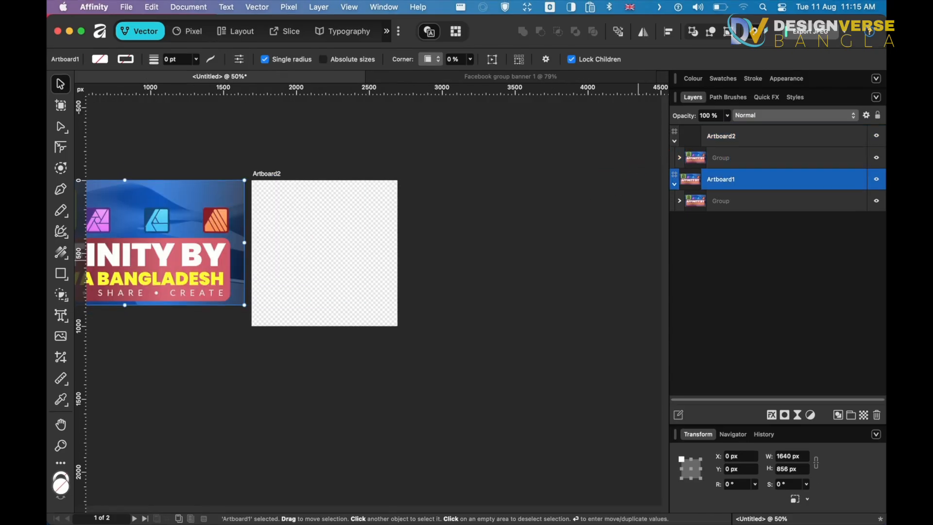
Move the copied group onto Artboard2 and scale it to 1000 × 562.5 px, aligned with the artboard's top edge
left_click(743, 136)
left_click(743, 158)
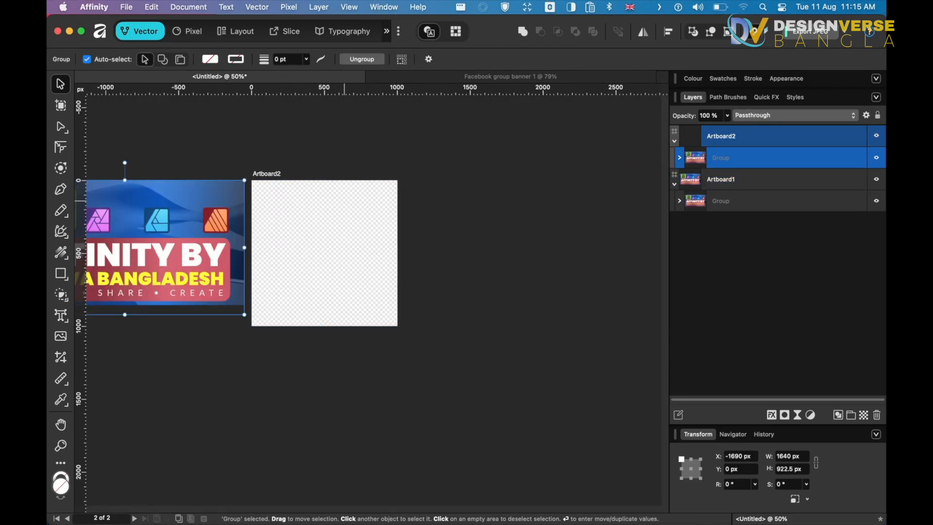
left_click_drag(173, 215, 422, 217)
left_click_drag(491, 315, 397, 262)
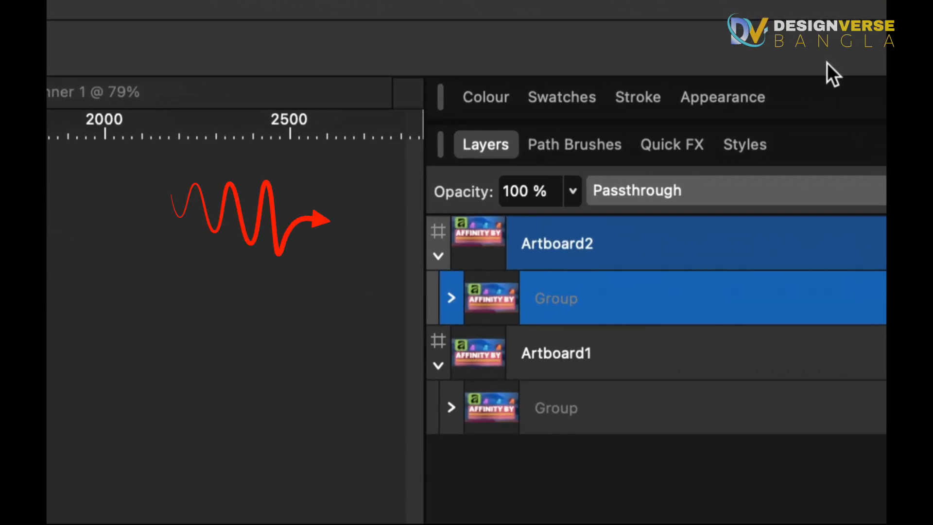
Examine the Vector studio's Colour, Swatches, Stroke, Appearance, Path Brushes, Quick FX and Styles options
left_click(392, 86)
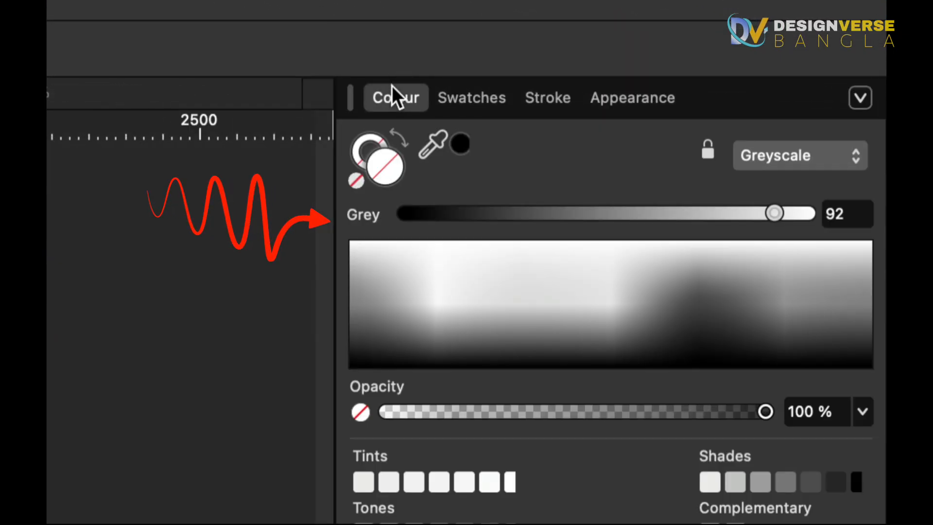
left_click(471, 101)
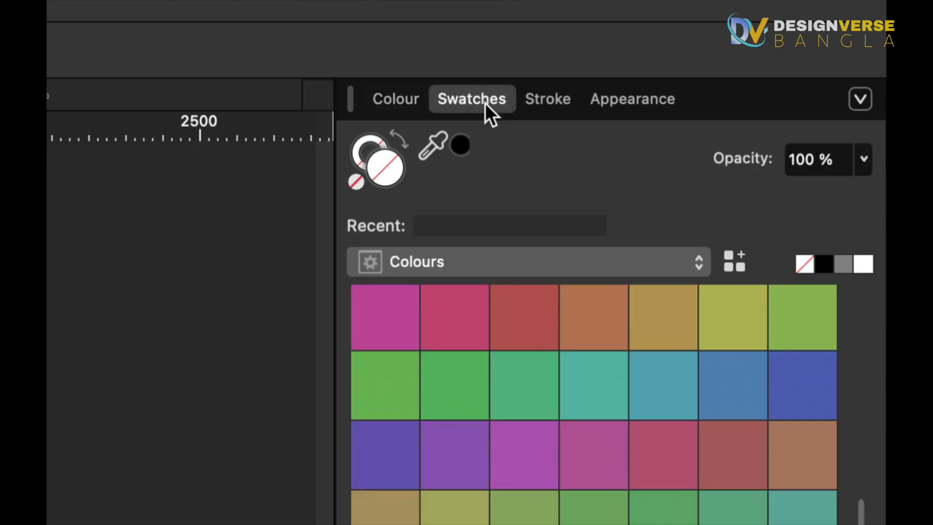
left_click(552, 100)
left_click(629, 96)
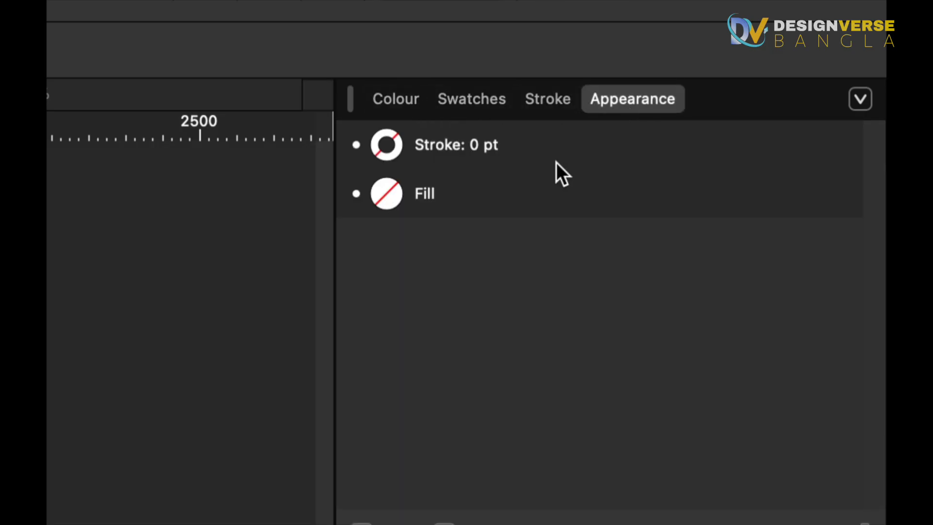
left_click(639, 107)
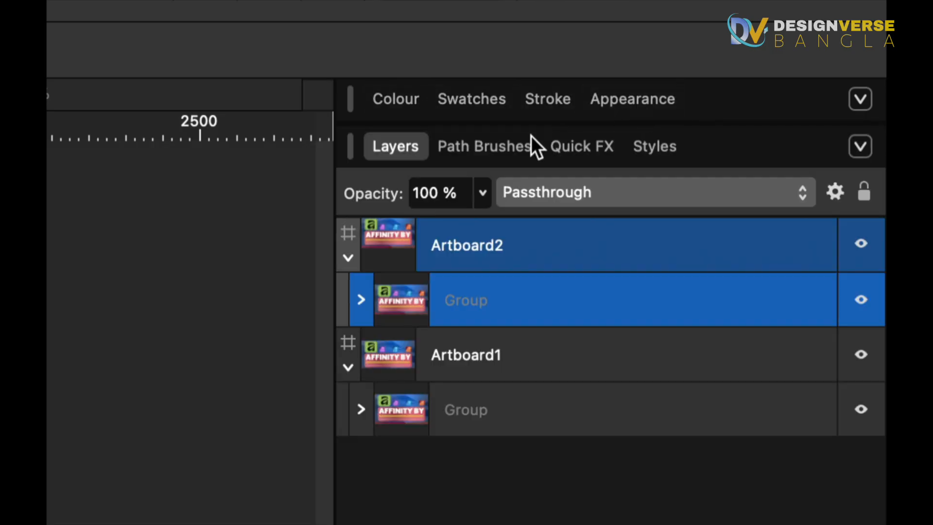
left_click(469, 146)
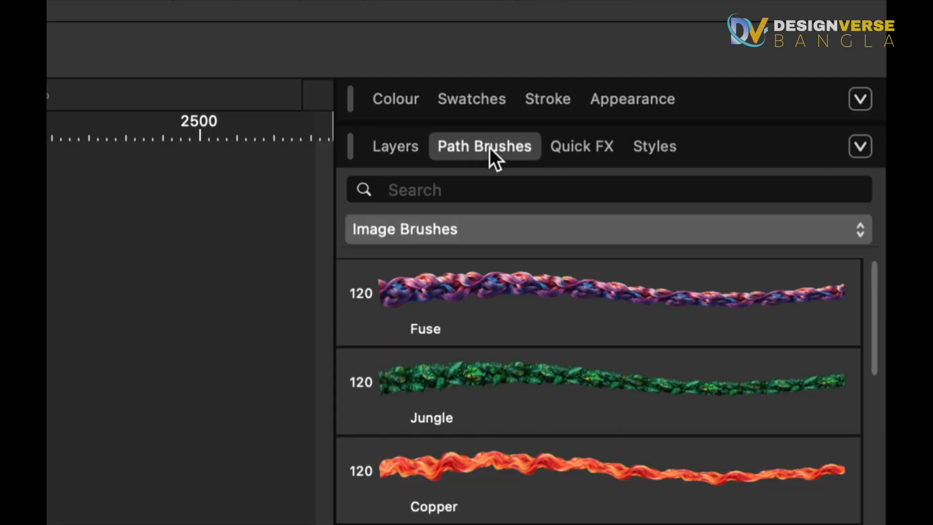
left_click(569, 148)
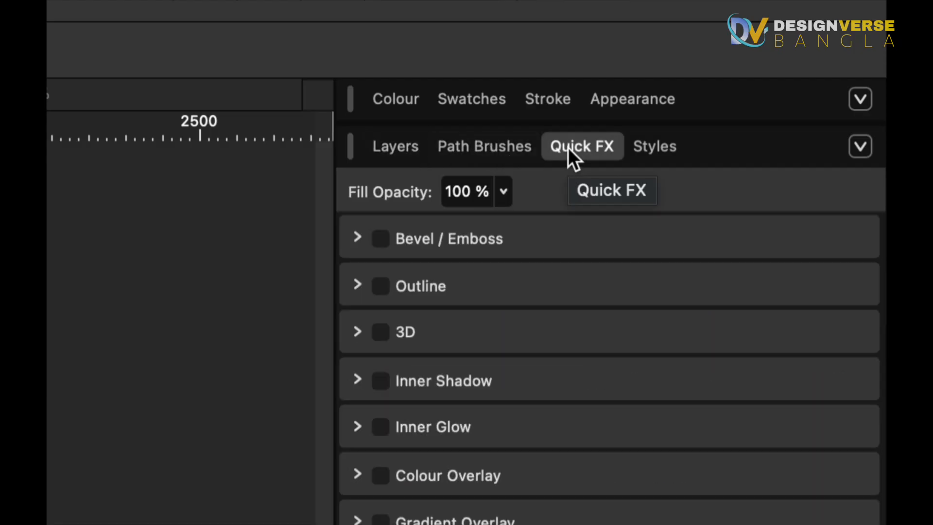
left_click(655, 146)
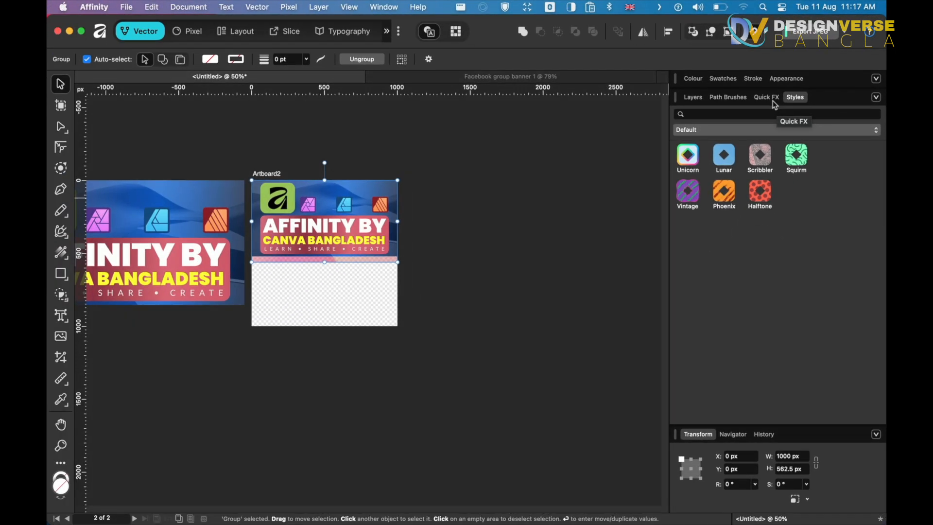
Switch to the Pixel studio and look at its Colour and Histogram options
left_click(191, 38)
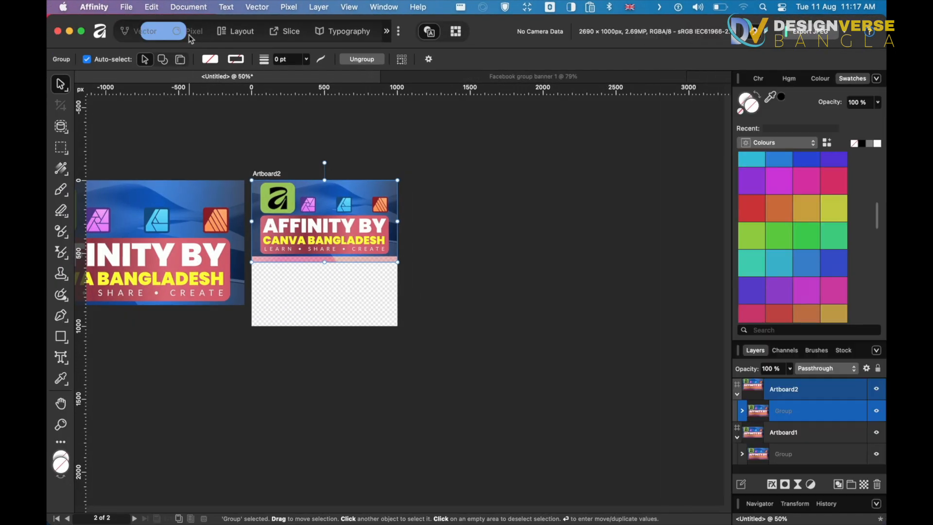
left_click(826, 82)
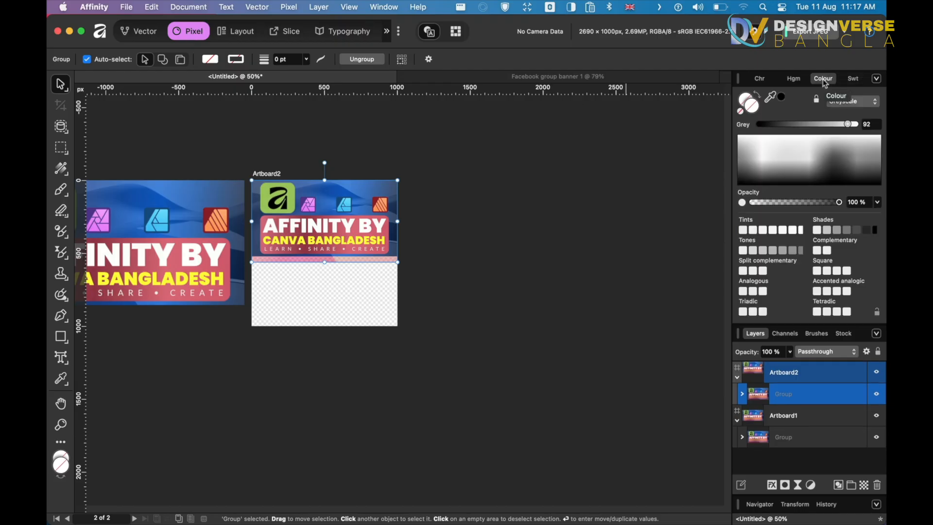
left_click(795, 80)
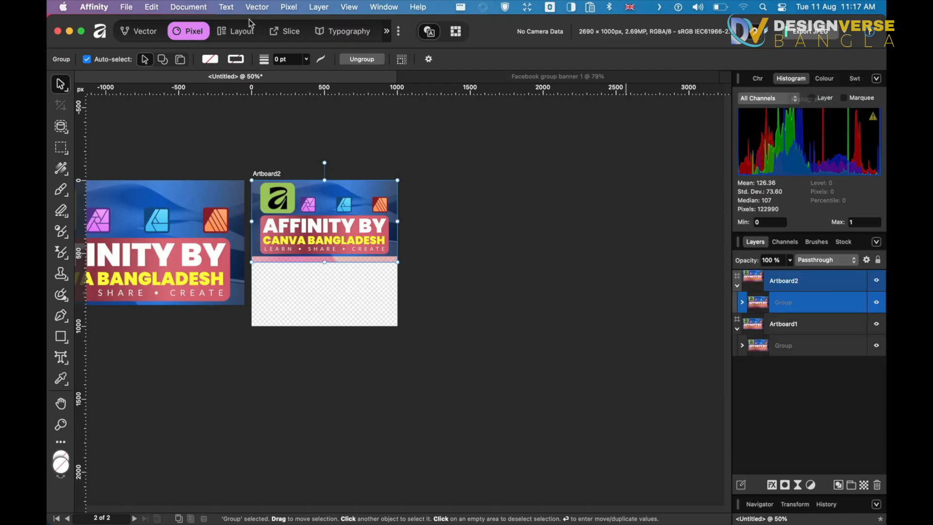
Switch to the Layout studio and look over its Swatches, Colour and Stroke options and the canvas area
left_click(236, 32)
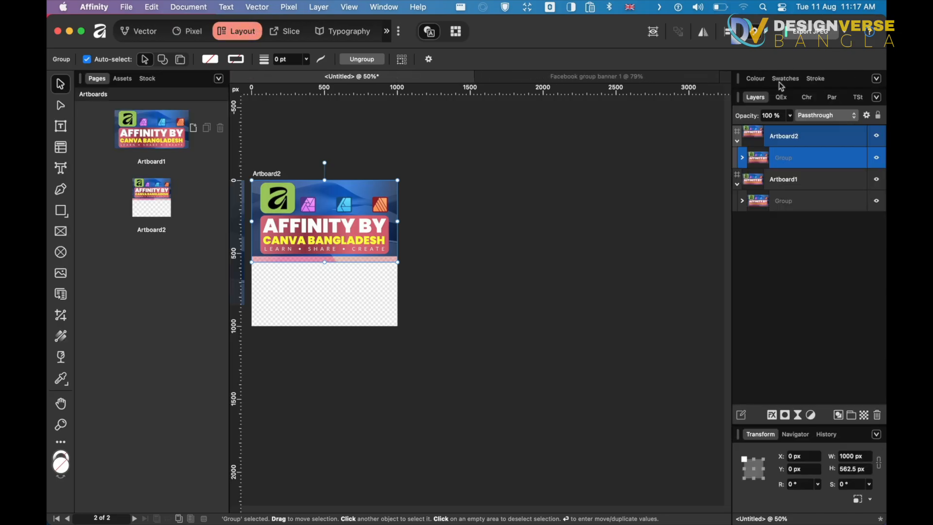
left_click(782, 83)
left_click(754, 81)
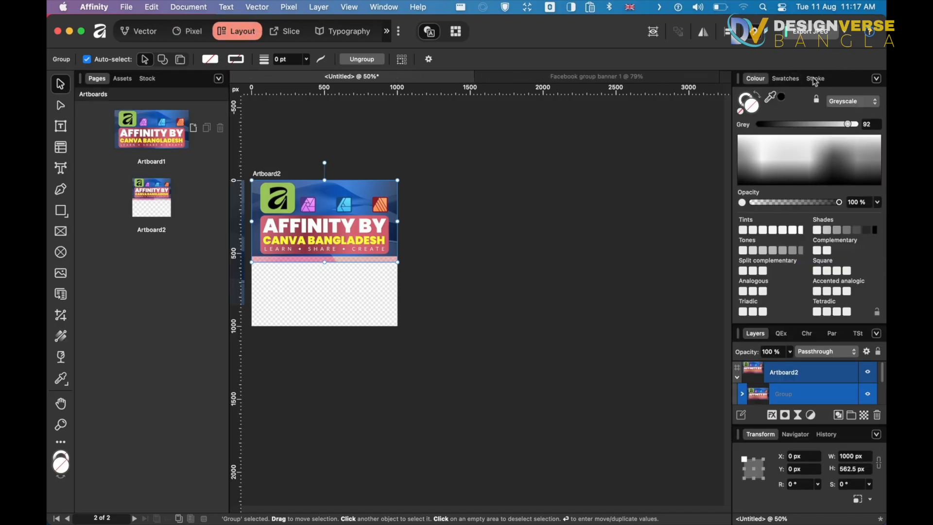
left_click(815, 81)
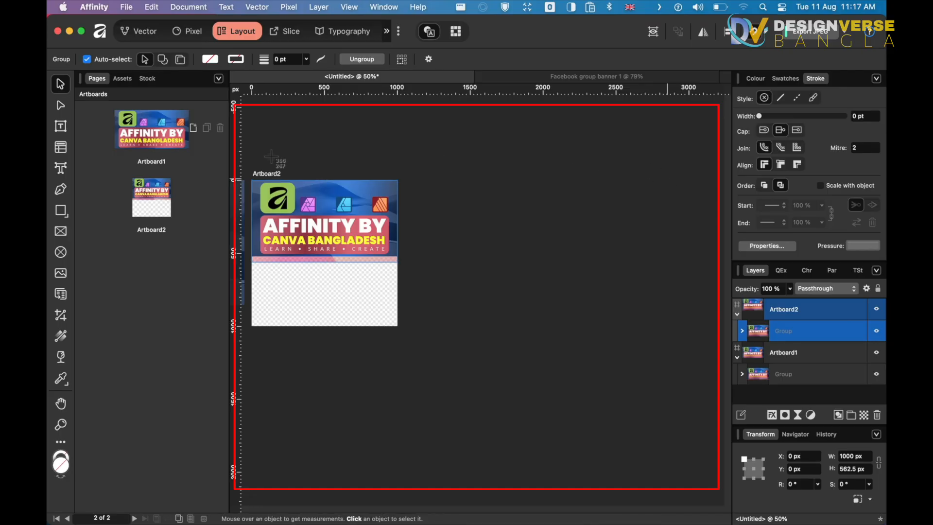
left_click_drag(239, 102, 719, 504)
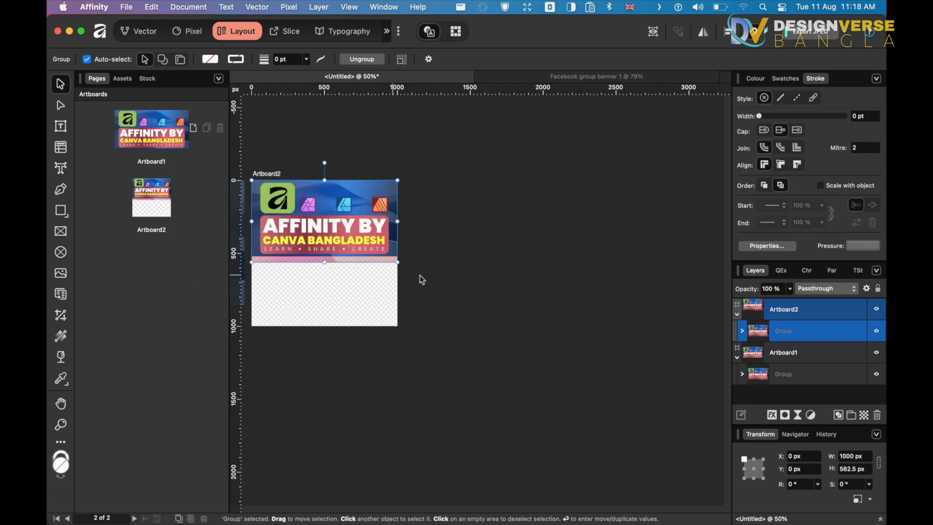
Return to the Pixel studio and look over its canvas area
left_click(189, 32)
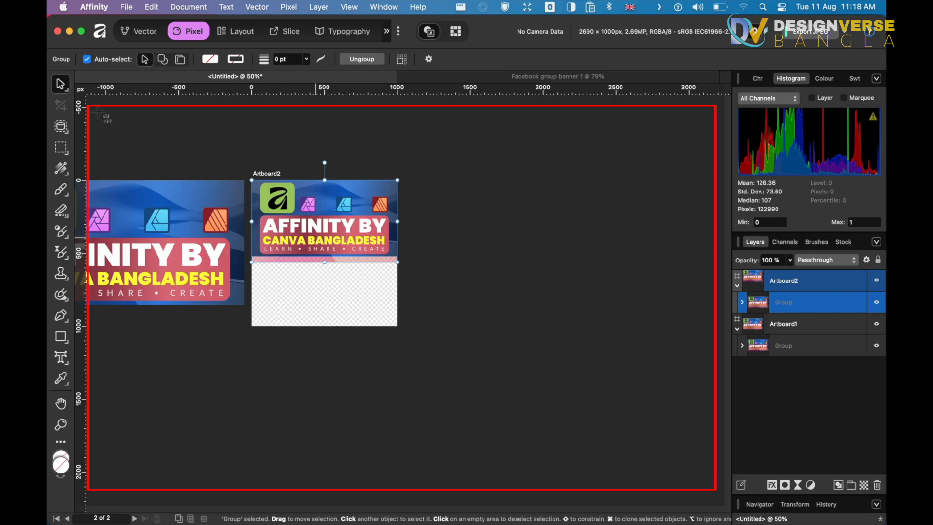
left_click_drag(94, 101, 718, 501)
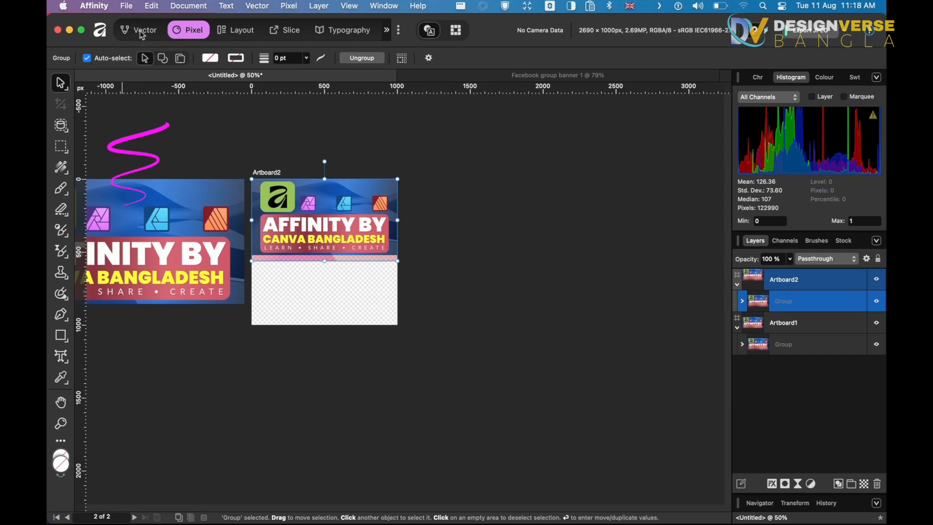
Switch among the Vector, Layout and Pixel studios to compare their tools and panels
left_click(142, 35)
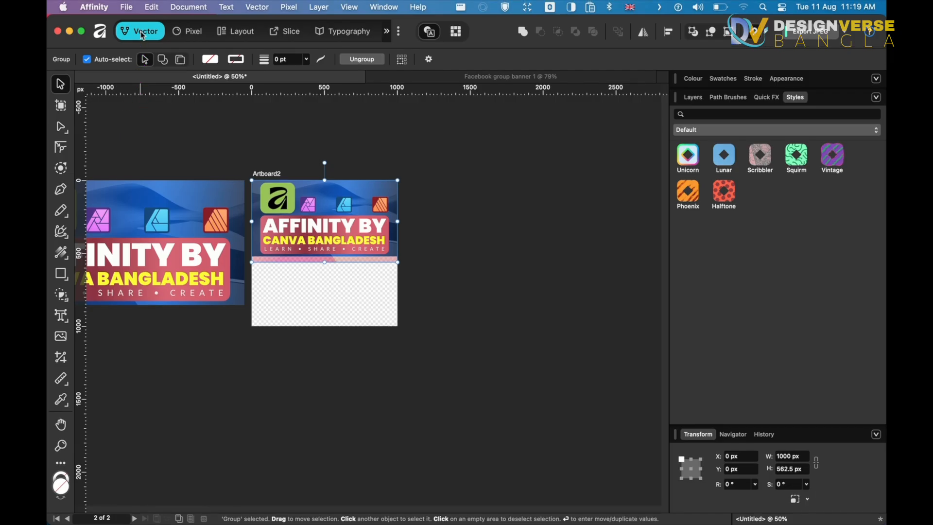
left_click(237, 28)
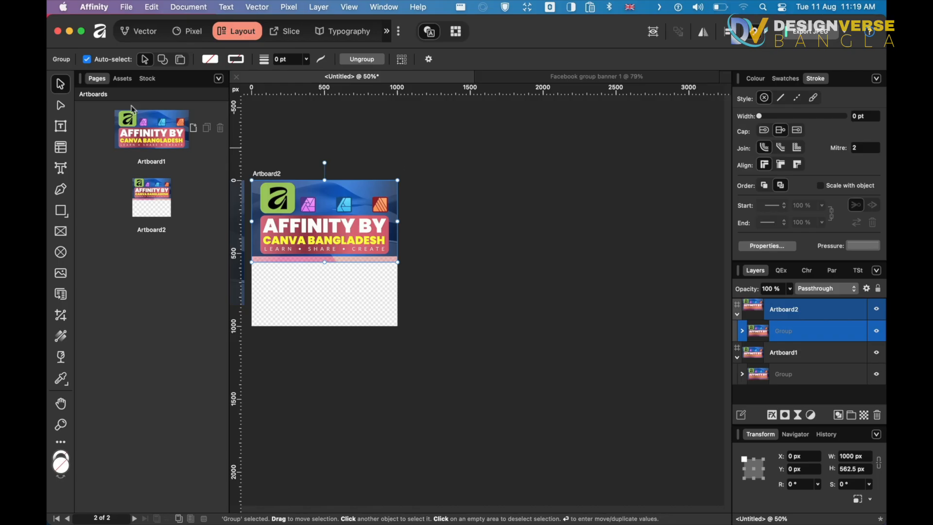
left_click(189, 33)
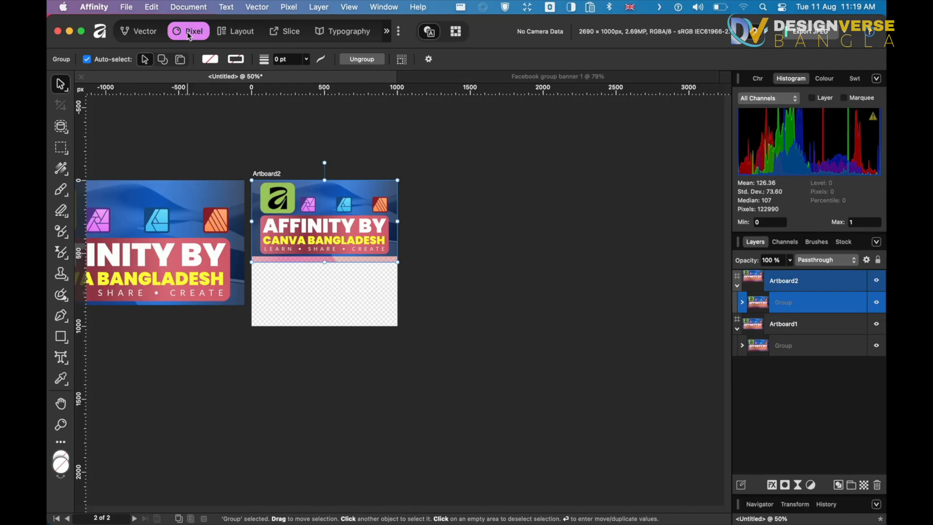
left_click(145, 32)
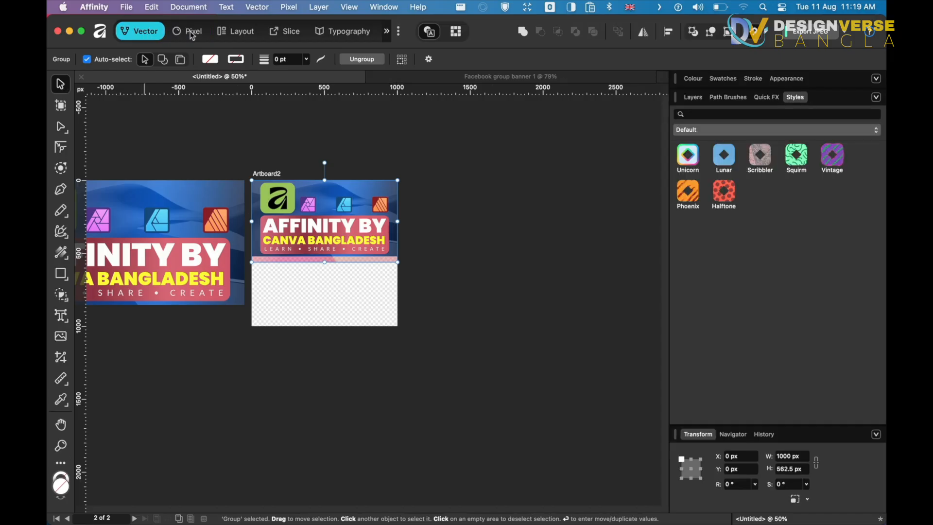
left_click(236, 33)
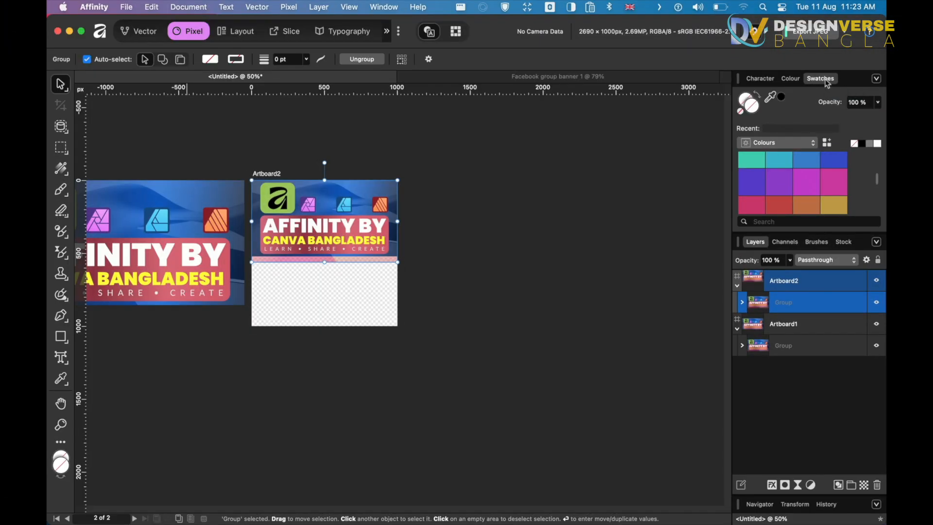
Close the Swatches panel in the Pixel studio and restore it from the general panels
left_click(877, 79)
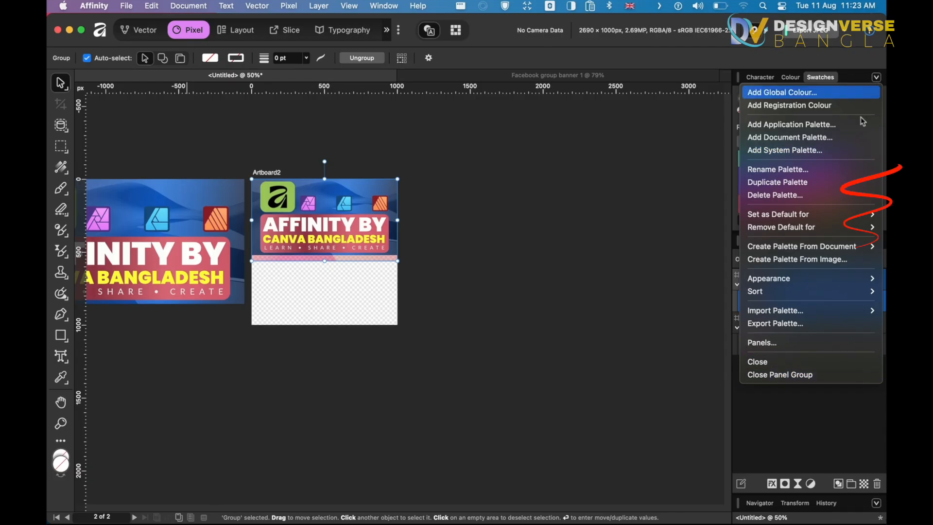
left_click(776, 365)
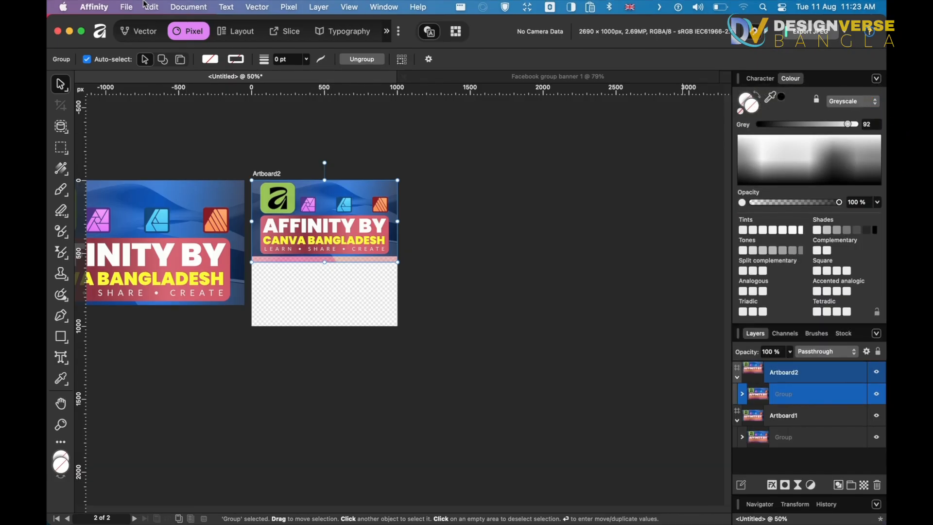
left_click(391, 9)
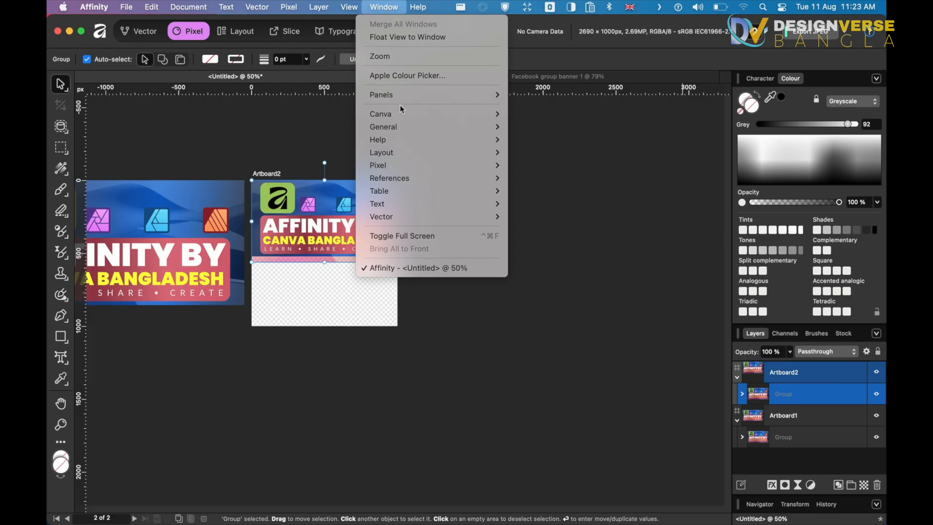
mouse_move(406, 128)
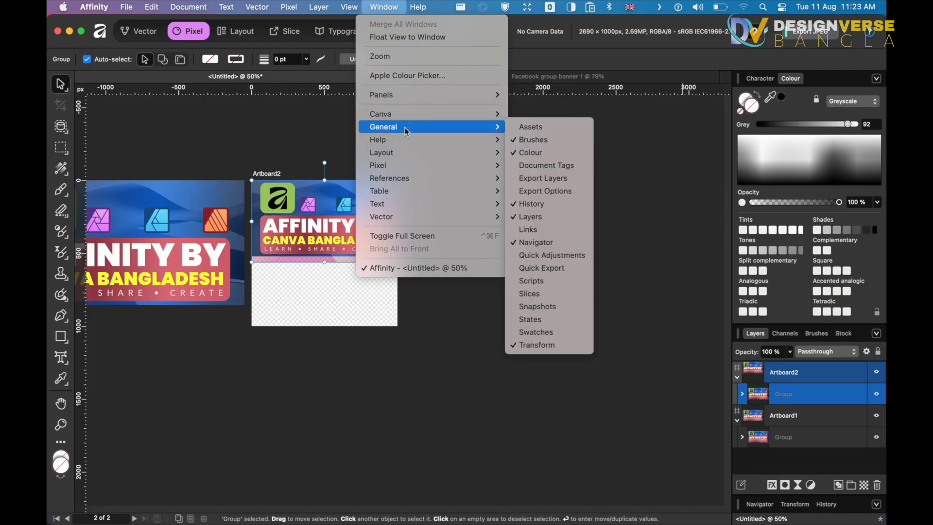
left_click(539, 334)
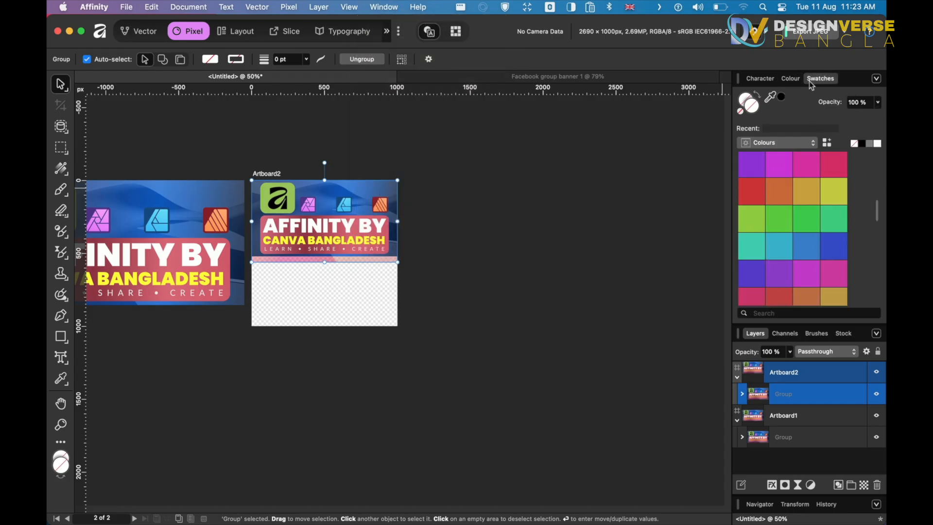
View the Colour and Character panels and reorder their group so Swatches comes first and Character last
left_click(792, 79)
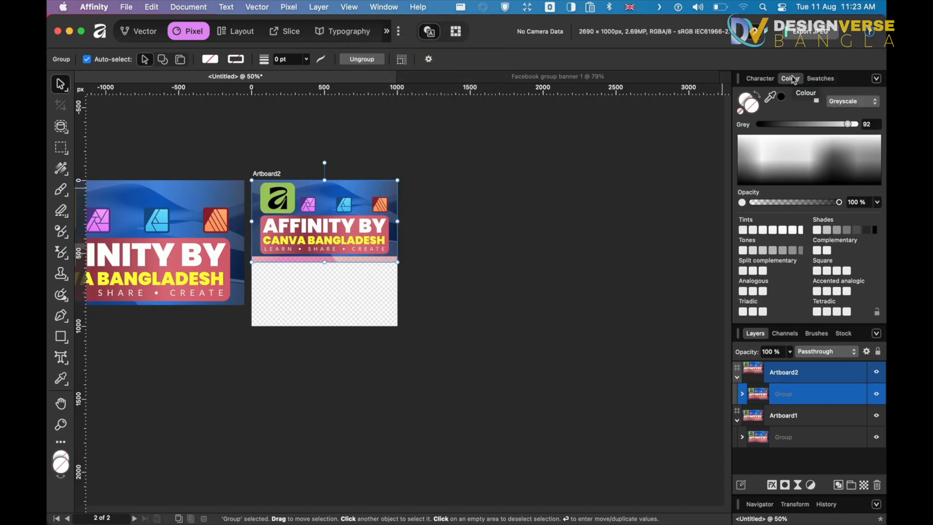
left_click(754, 78)
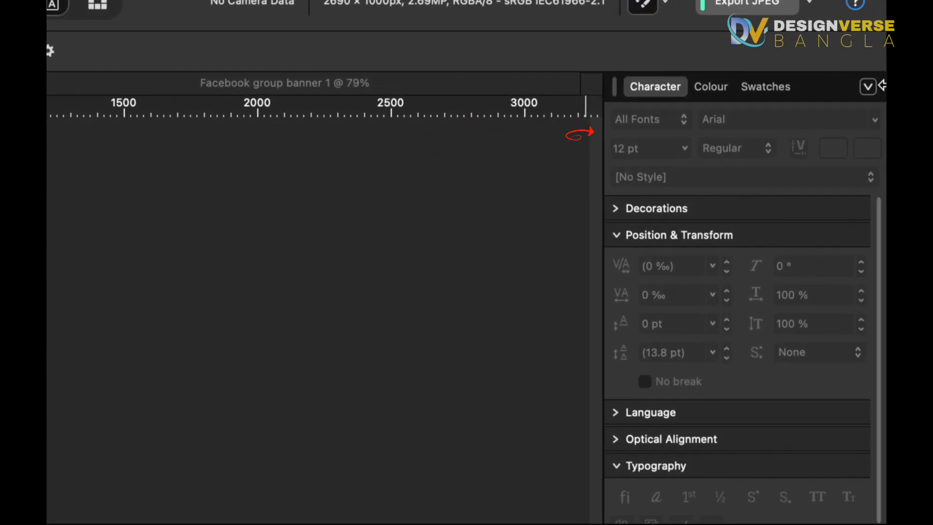
left_click_drag(774, 87, 654, 95)
left_click(654, 96)
left_click_drag(718, 84, 789, 75)
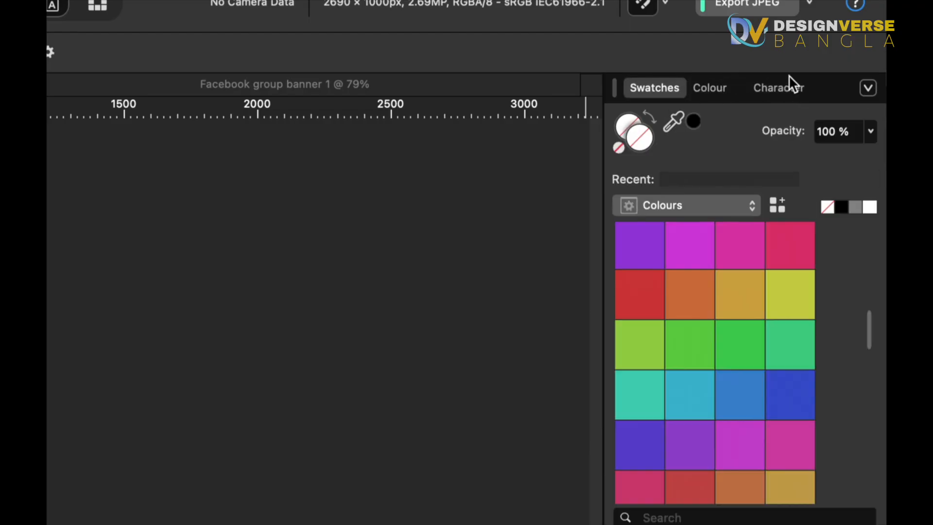
Move the Character panel out of the Swatches and Colour group to sit beside Layers
left_click(784, 86)
left_click(769, 85)
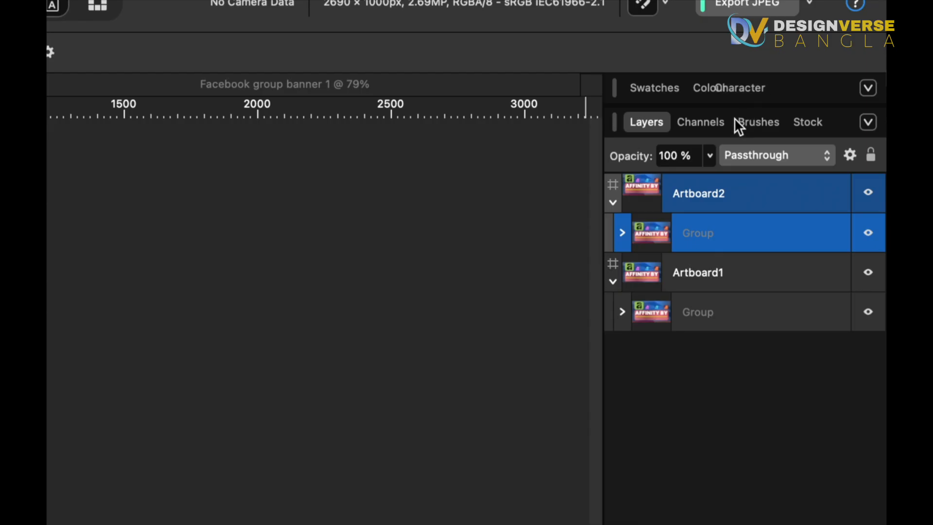
left_click_drag(735, 119, 707, 126)
left_click(707, 126)
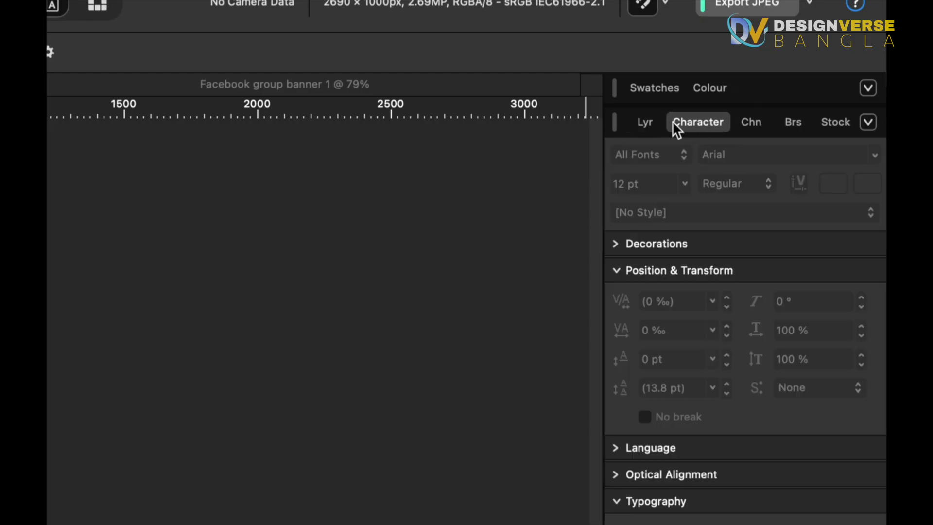
Move the Channels panel into the Swatches and Colour group and try placing it ahead of Swatches
left_click(753, 123)
left_click_drag(753, 123, 751, 81)
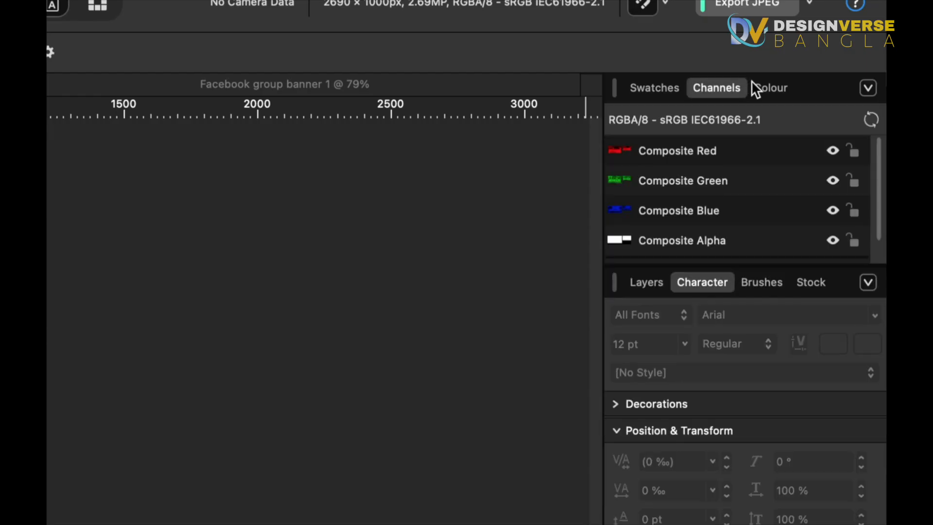
left_click(700, 83)
left_click_drag(713, 84, 662, 90)
left_click(660, 88)
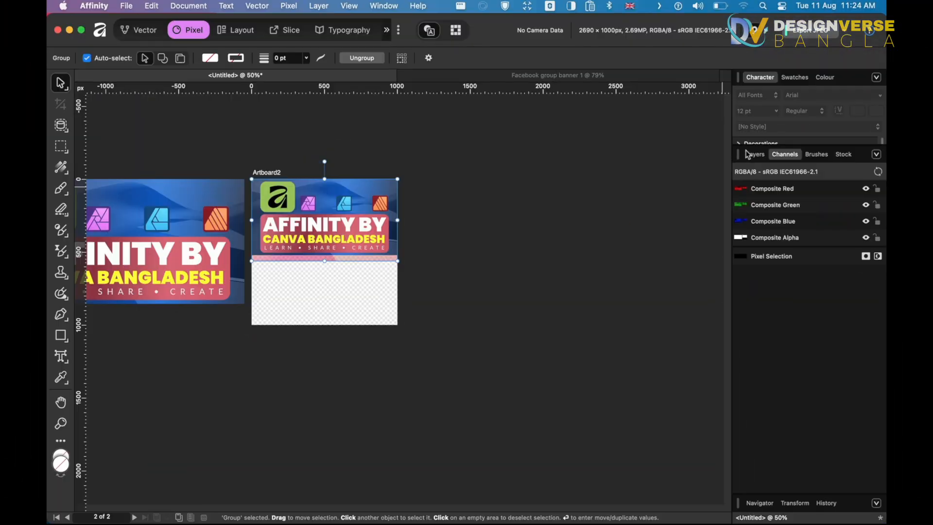
Show the Layers panel, look at the Colour panel's options and collapse its group
left_click(754, 155)
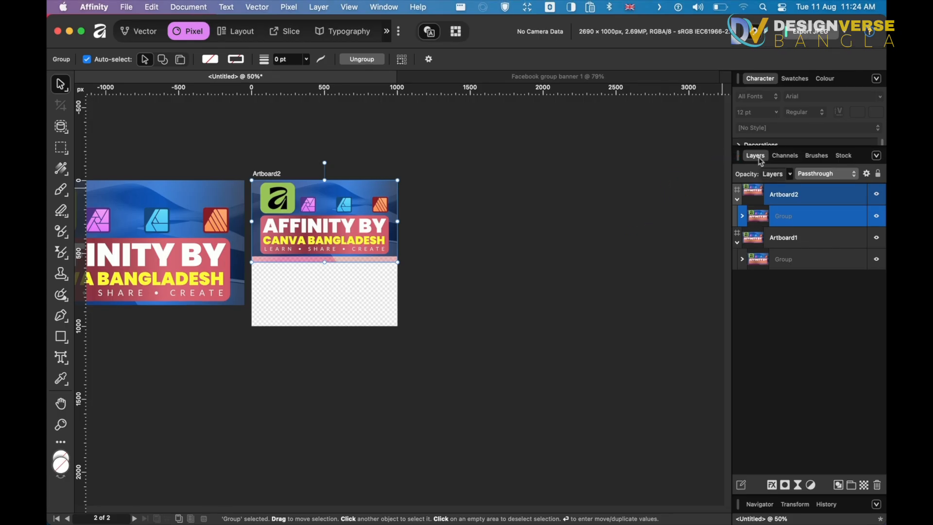
left_click(825, 79)
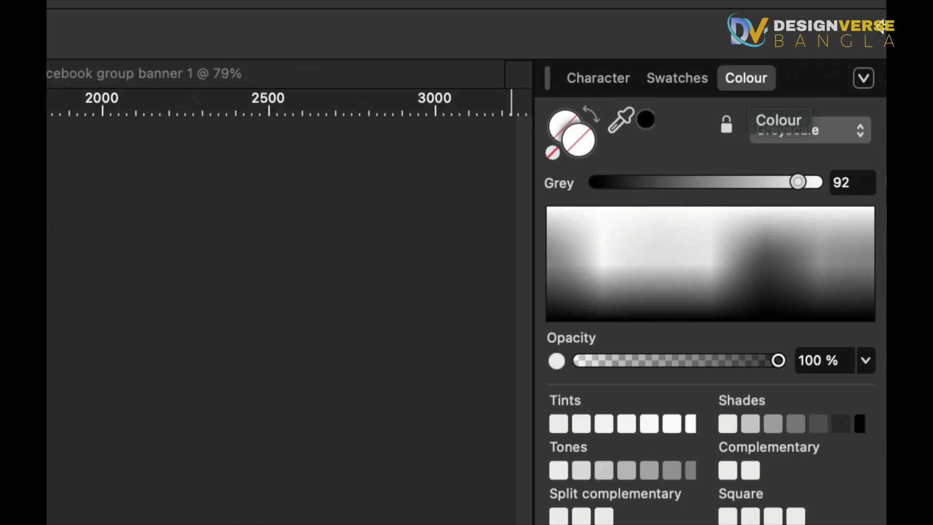
left_click(741, 78)
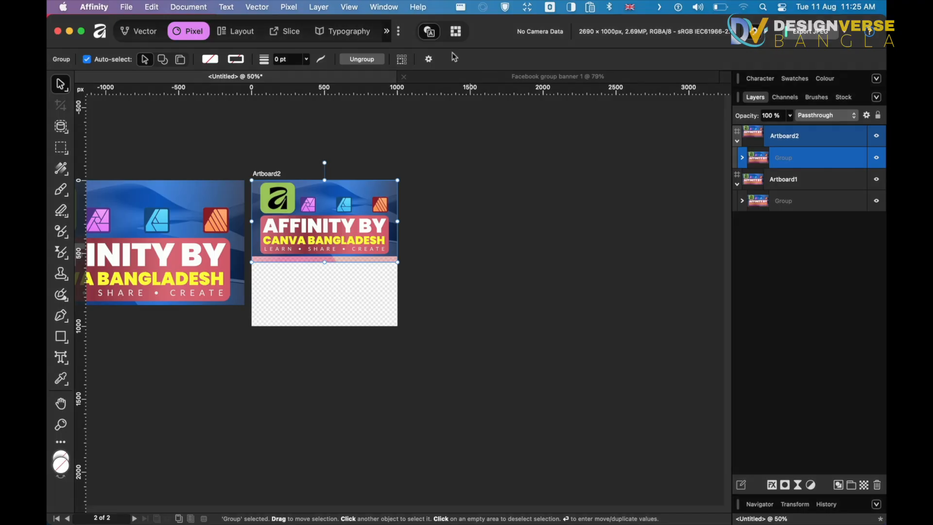
In the User Interface preferences, try brighter and darker UI brightness and Default UI contrast, finishing with the brightness slightly below the slider's midpoint
left_click(88, 8)
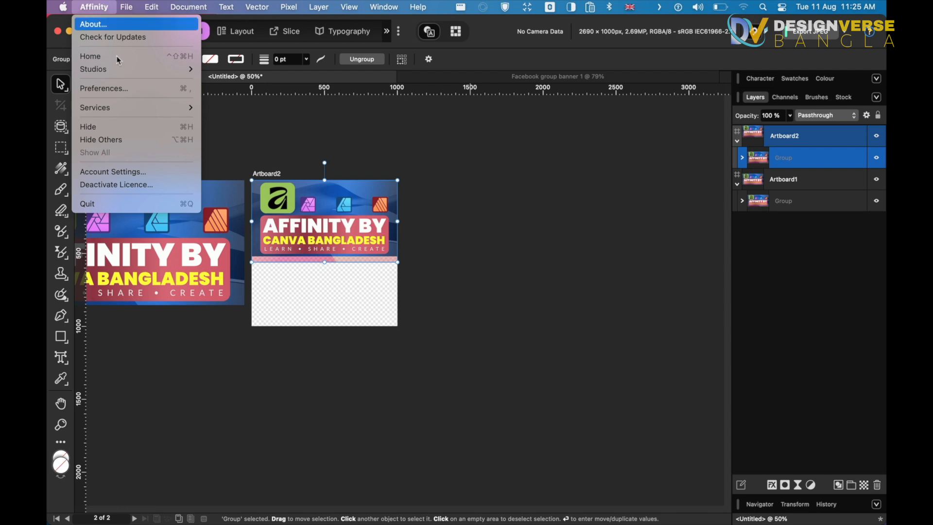
left_click(118, 88)
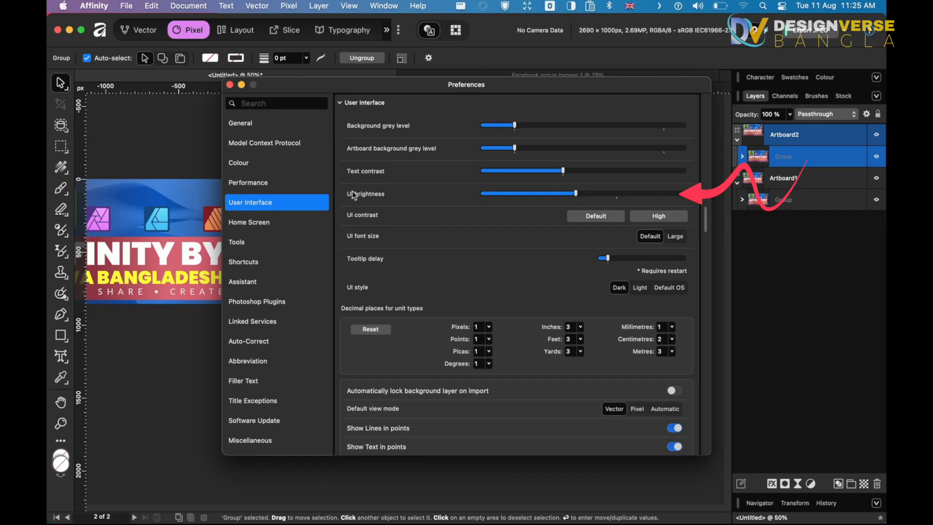
left_click_drag(577, 195, 655, 206)
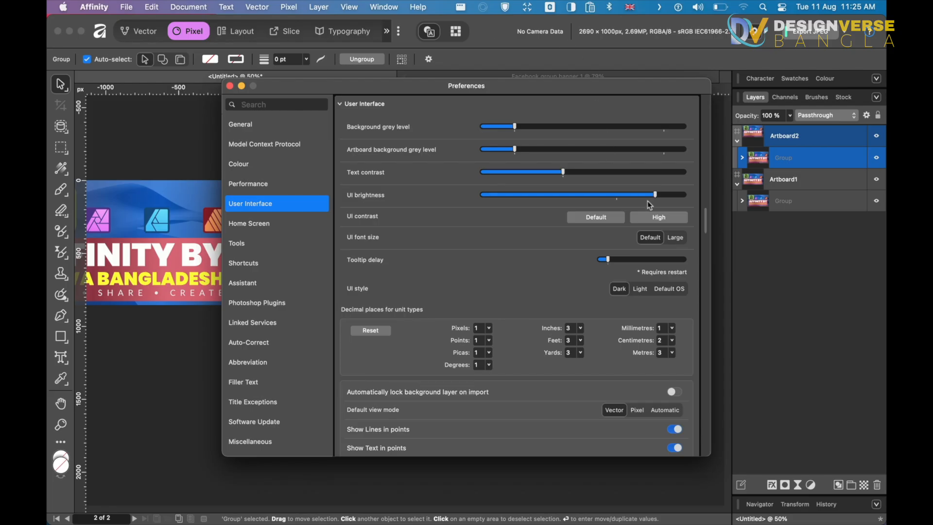
left_click(513, 194)
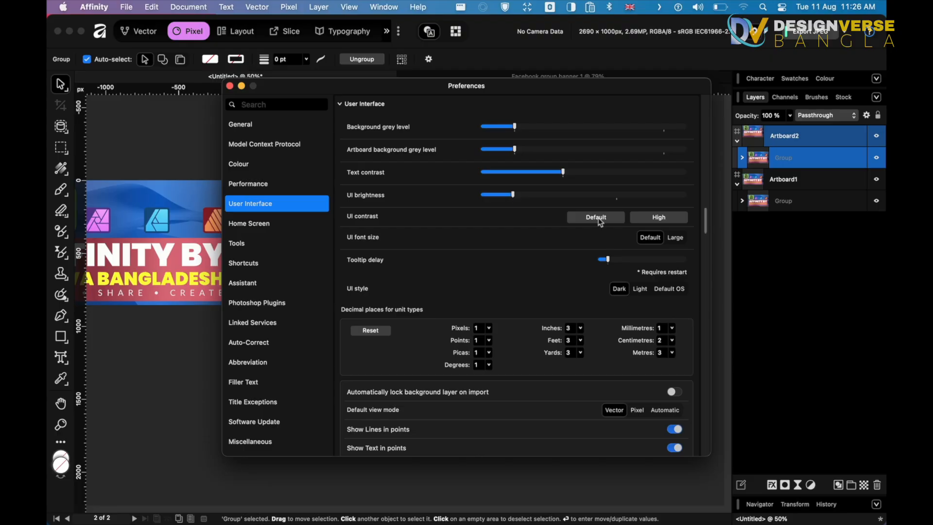
left_click(578, 217)
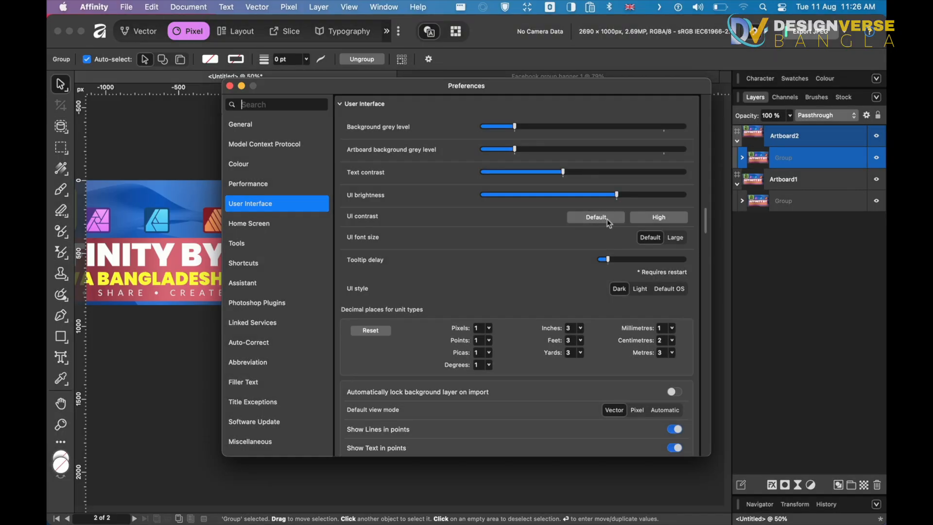
left_click(595, 194)
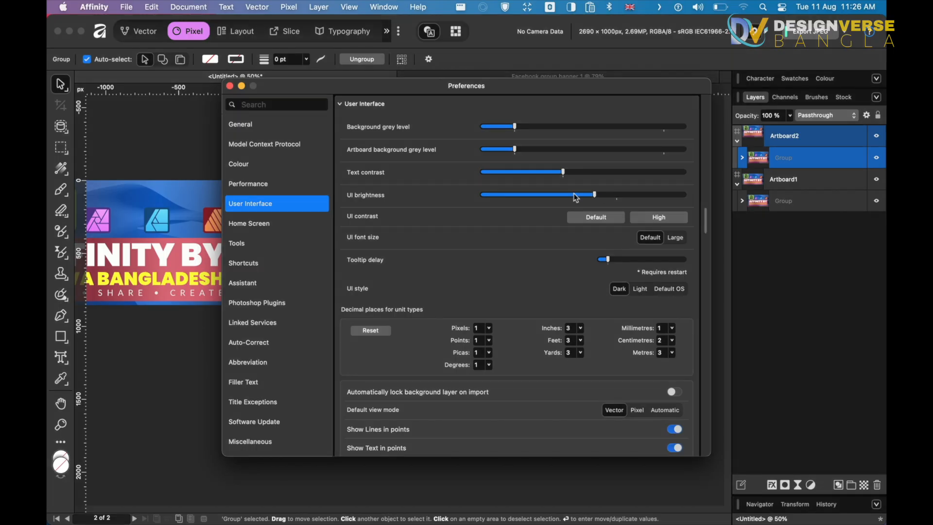
left_click(577, 195)
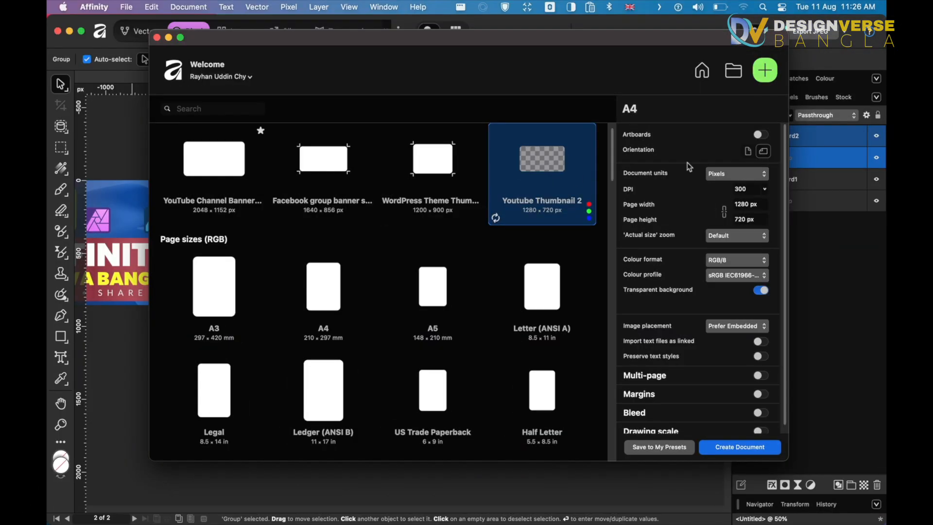
Create a 1280 × 720 px document from the Youtube Thumbnail 2 preset and enlarge the Character panel to show its typography options
double_click(560, 178)
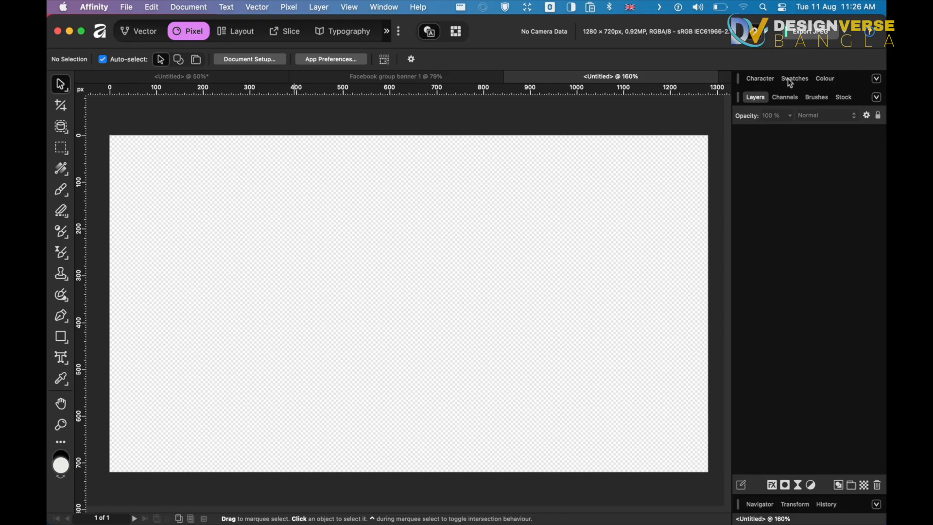
left_click(763, 80)
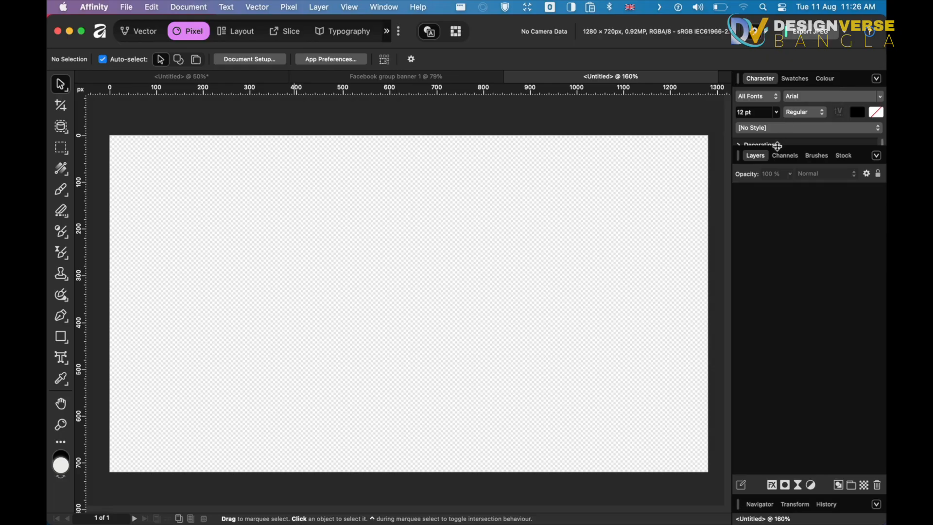
left_click_drag(778, 146, 778, 348)
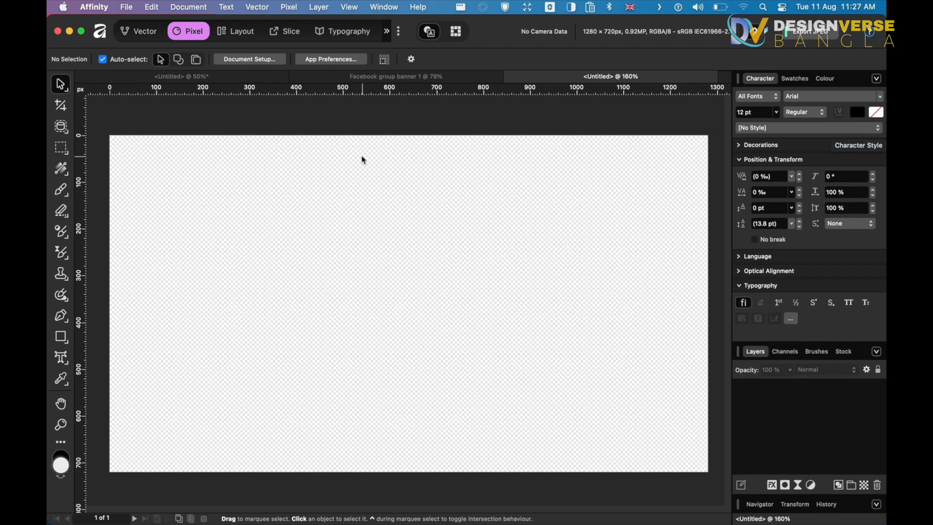
Place the image screenshot.png from its Finder folder into the new document
mouse_move(160, 522)
left_click(159, 505)
left_click(118, 95)
left_click(112, 80)
left_click_drag(406, 95, 229, 461)
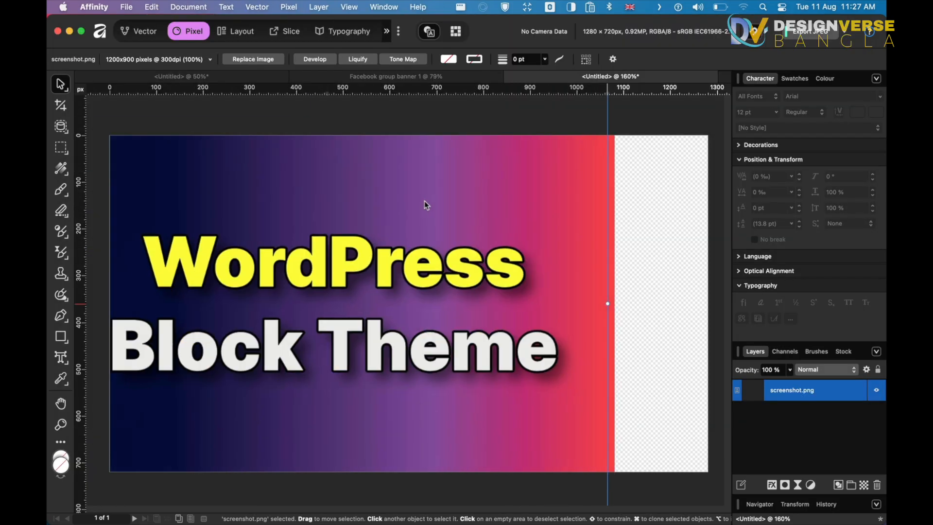
Scale the placed screenshot.png to about 115% and position it to cover the whole canvas
mouse_move(461, 218)
left_mouse_down()
mouse_move(499, 217)
mouse_move(469, 217)
left_mouse_up()
scroll(469, 281, "down", 4)
left_click_drag(564, 358, 602, 382)
left_click_drag(484, 296, 480, 264)
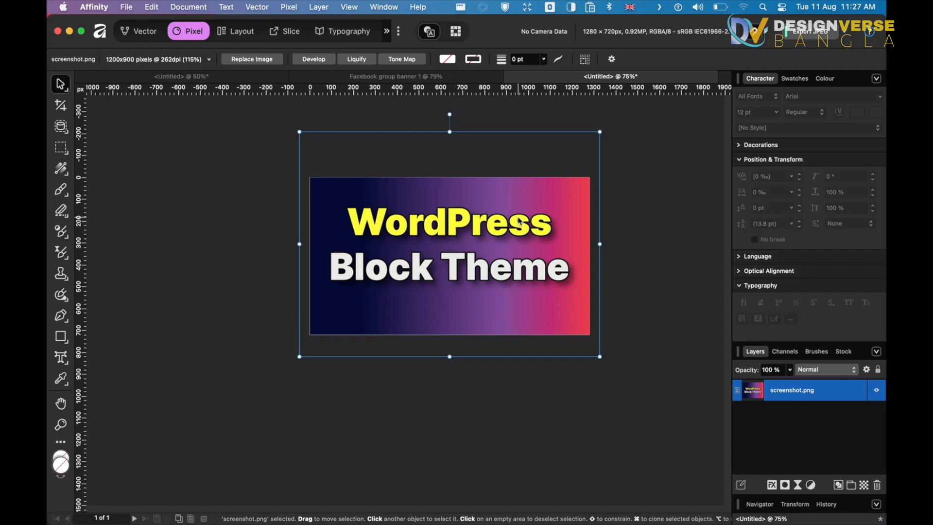
Add the artistic text "Text adding" near the canvas's lower edge and colour it turquoise
left_click(60, 360)
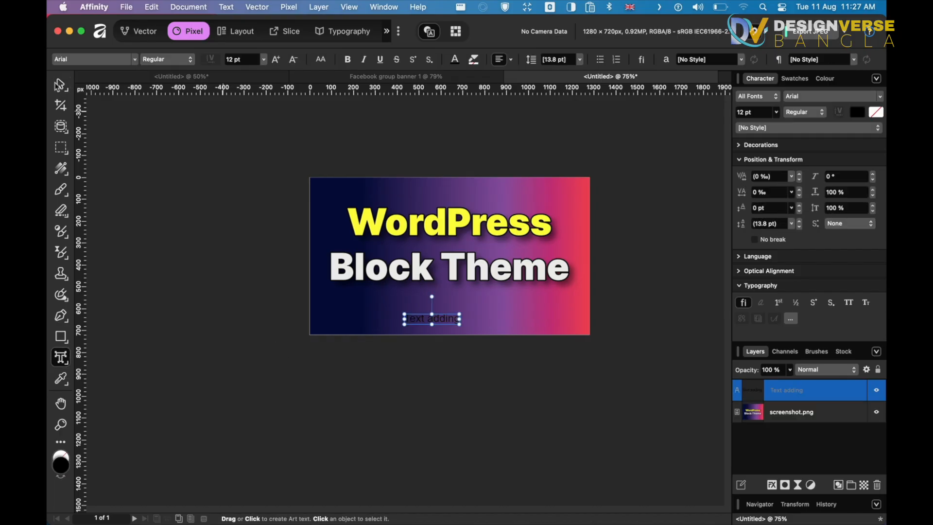
left_click(60, 85)
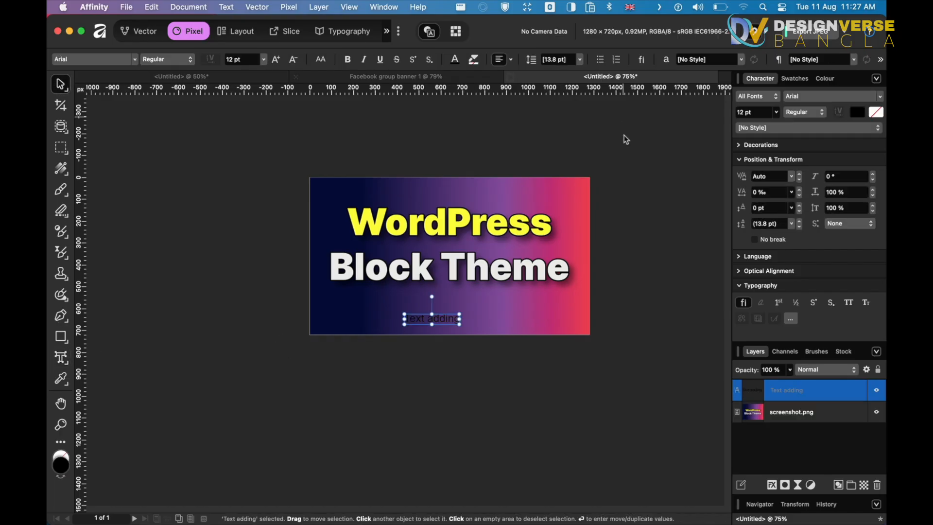
left_click(856, 113)
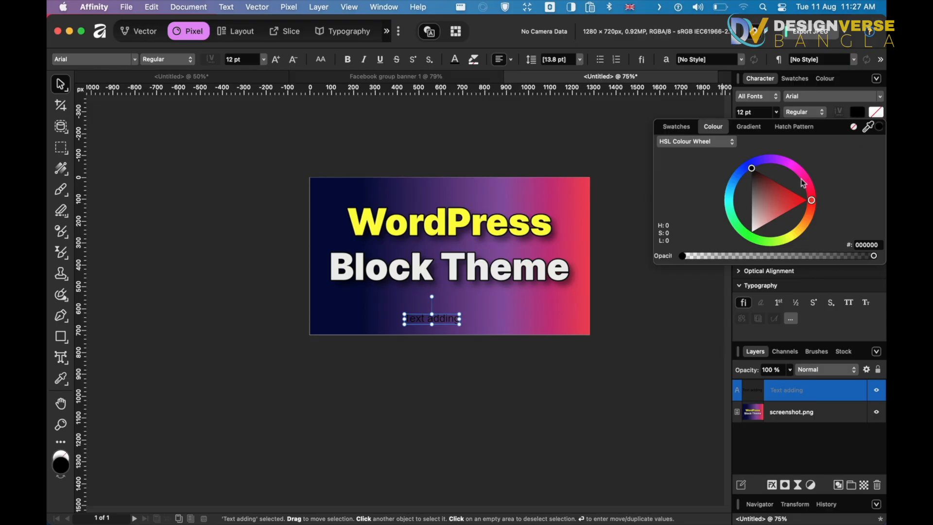
left_click(731, 205)
left_click_drag(732, 205, 698, 212)
left_click(460, 324)
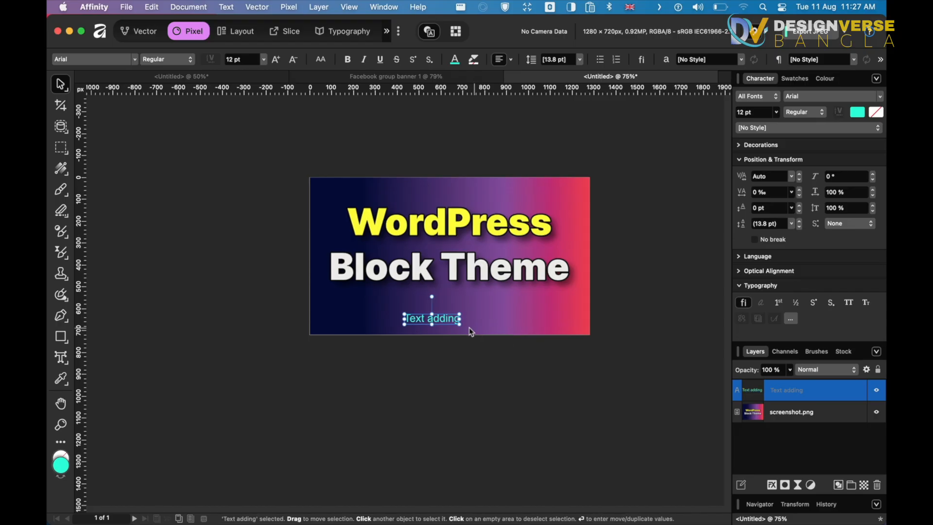
Enlarge the "Text adding" text to about 36 pt, centre it beneath "Block Theme", and try bold on it
left_click_drag(459, 324, 581, 354)
left_click_drag(517, 323, 484, 309)
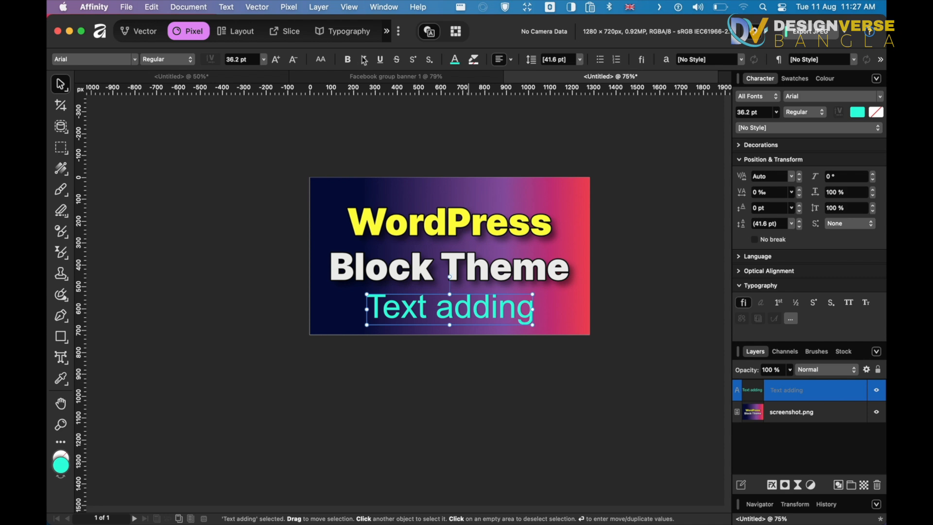
left_click(348, 60)
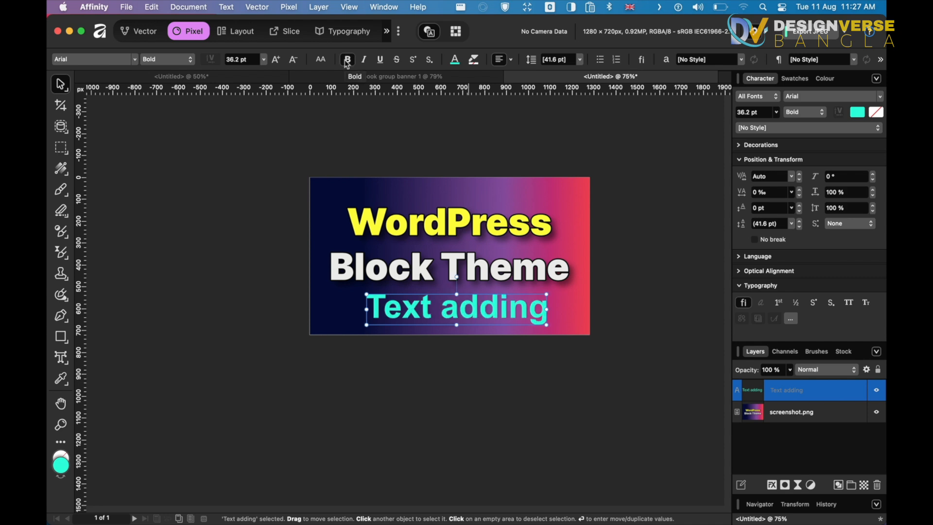
left_click(347, 62)
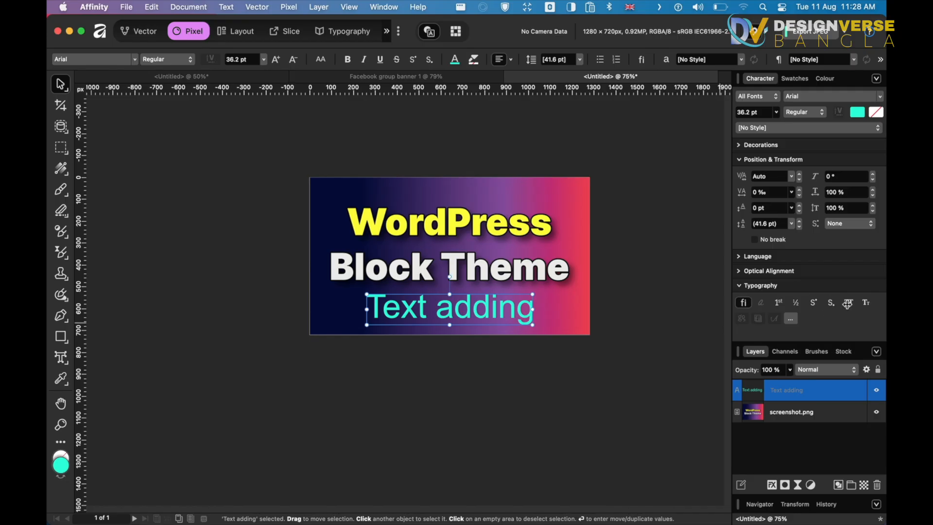
Set the "Text adding" text in all caps, recentre it, and change its font to Arial Rounded MT Bold
left_click(847, 304)
left_click_drag(505, 311, 480, 310)
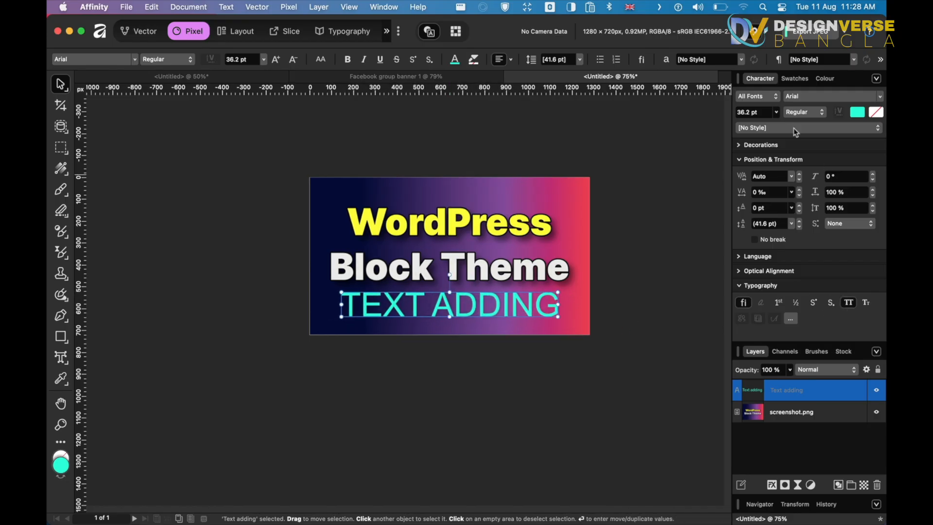
left_click(845, 99)
left_click(670, 199)
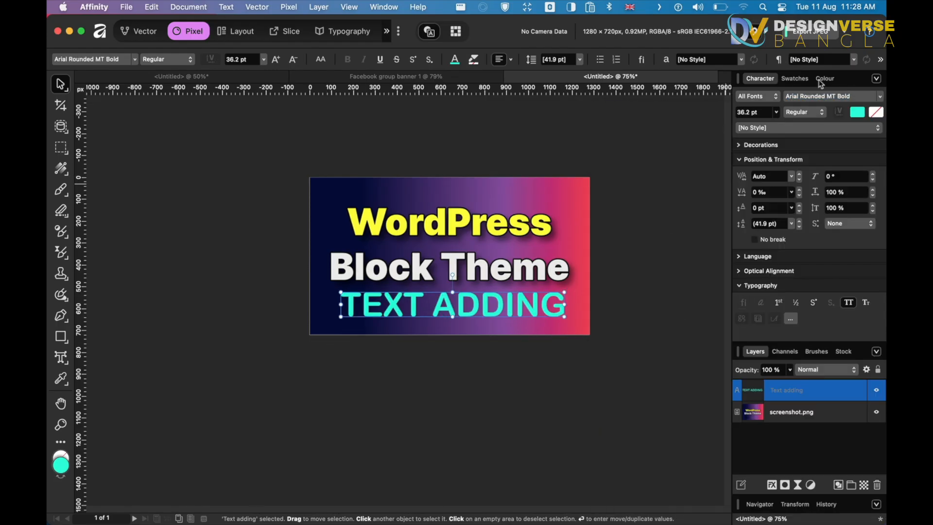
left_click(765, 100)
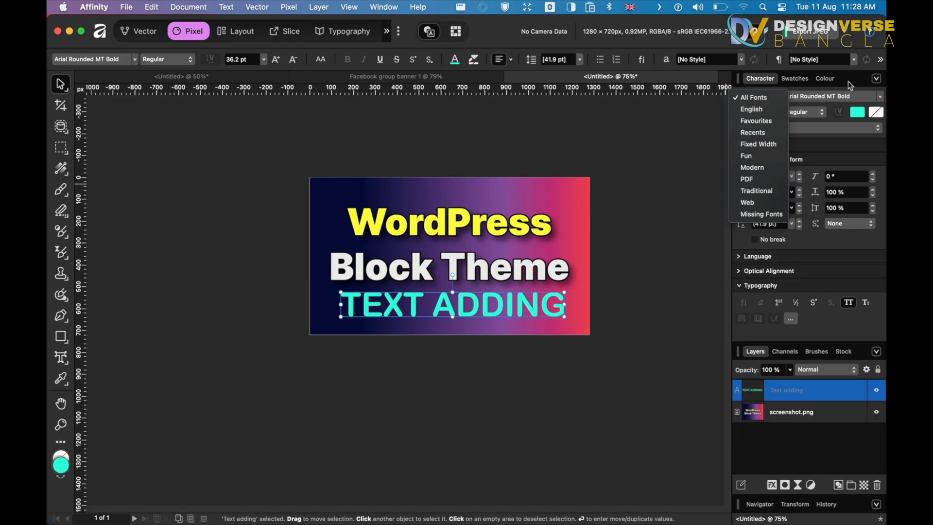
left_click(847, 85)
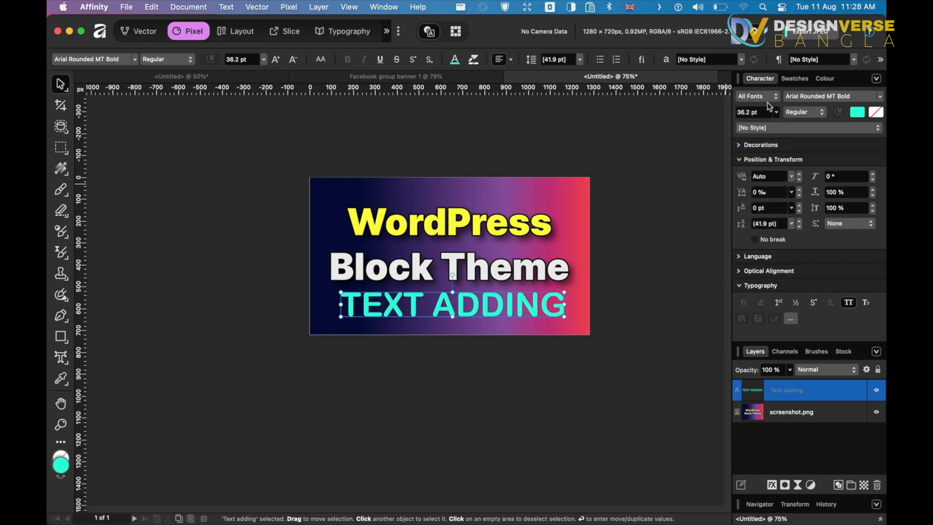
Try a font size of 50 pt on the added text and scale it down to about 35 pt to fit the canvas
left_click(777, 112)
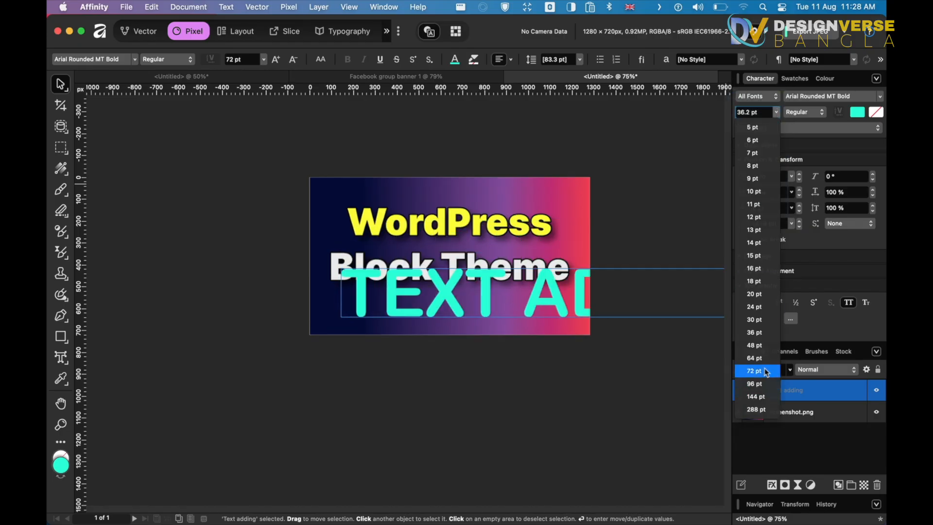
left_click(757, 114)
double_click(747, 115)
type("50")
key("Return")
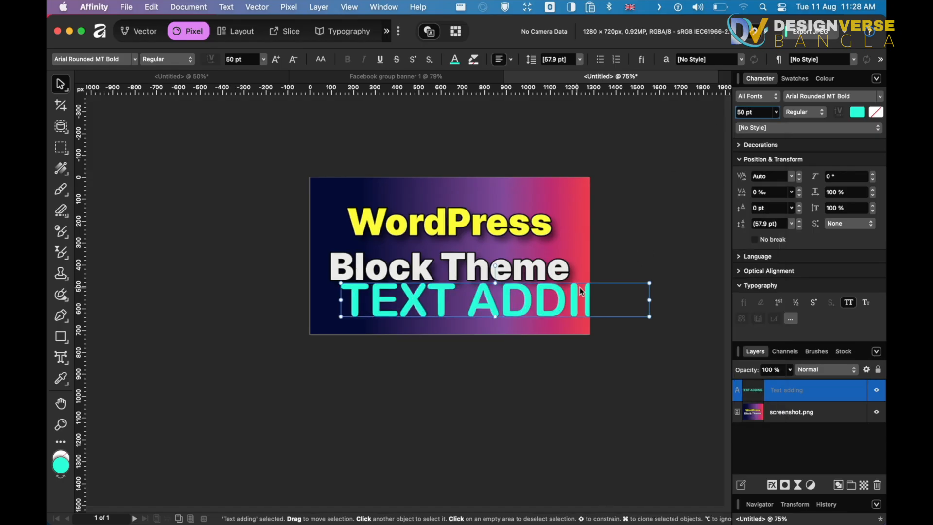
left_click_drag(649, 285, 529, 298)
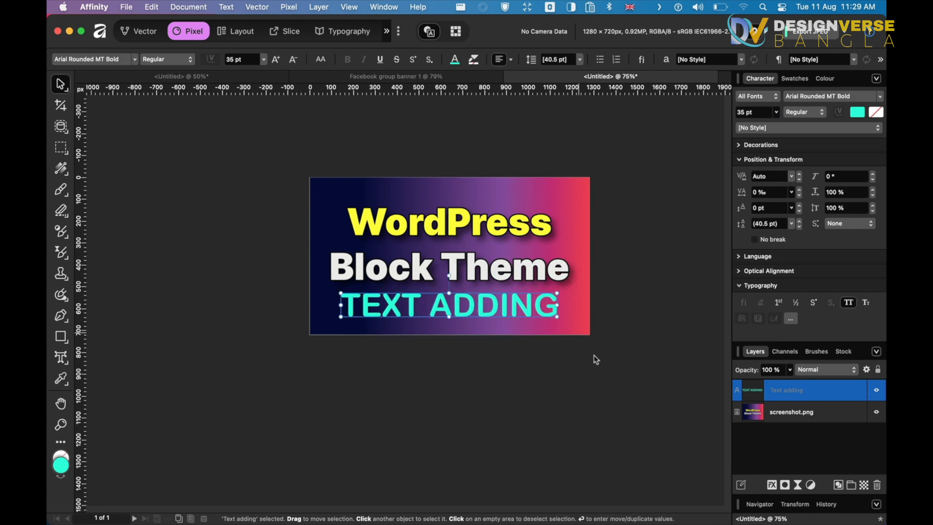
Hide and show the screenshot.png layer and the Text adding layer in turn
left_click(839, 410)
left_click(877, 413)
left_click(877, 413)
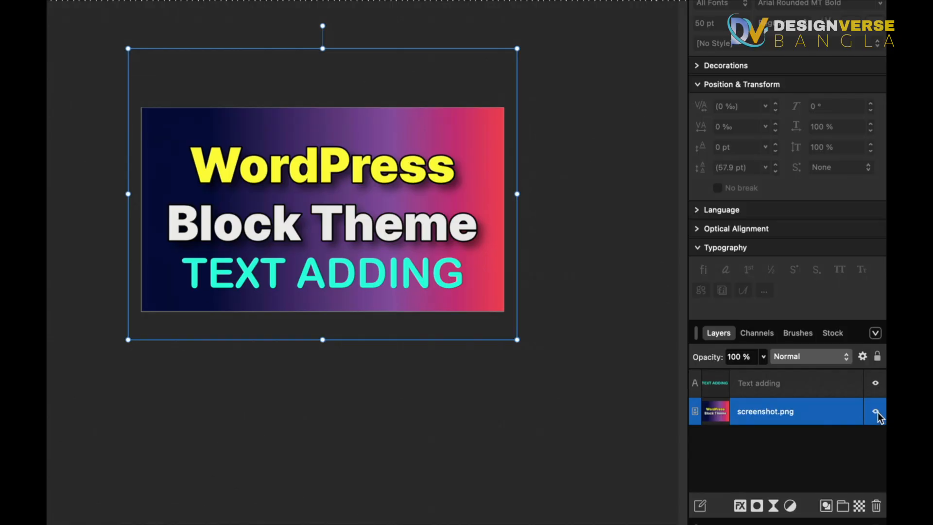
left_click(877, 413)
left_click(876, 413)
left_click(877, 384)
left_click(876, 383)
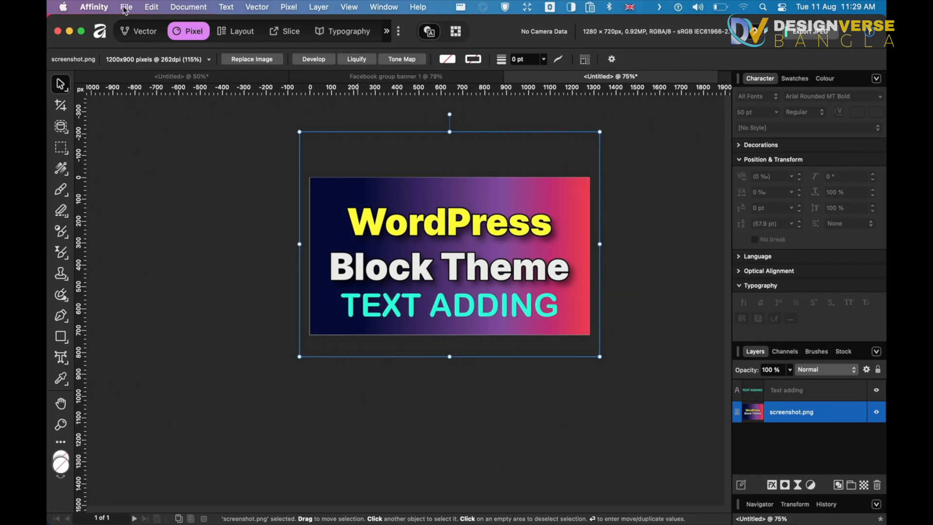
Open the document's export settings and compare the JPEG quality presets
left_click(125, 8)
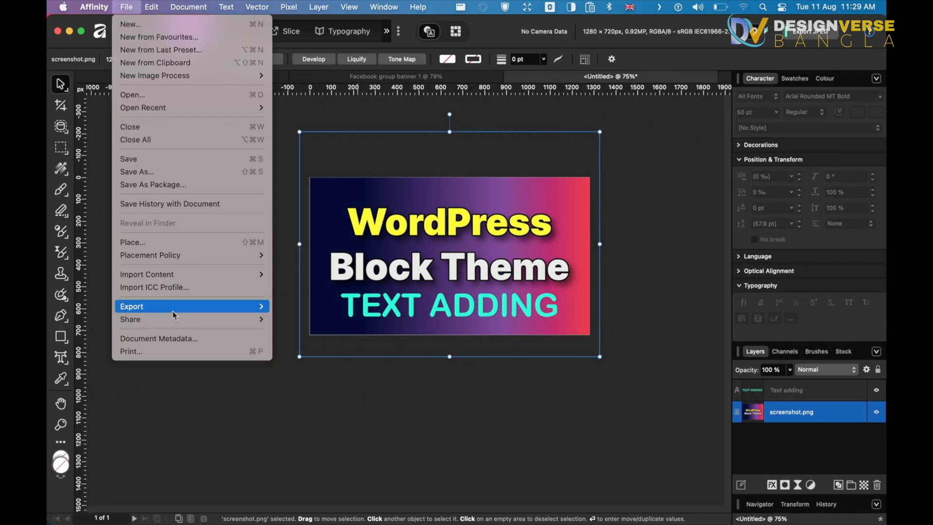
mouse_move(233, 307)
left_click(286, 310)
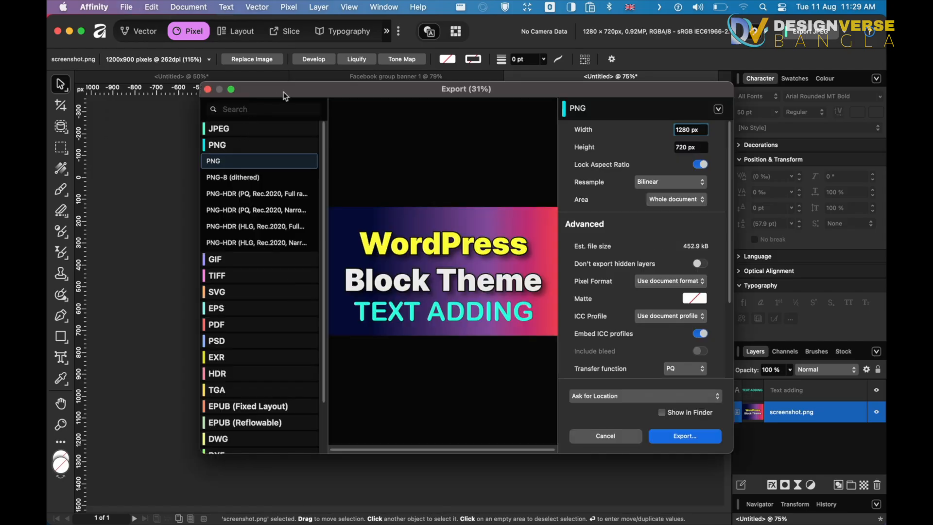
left_click(226, 131)
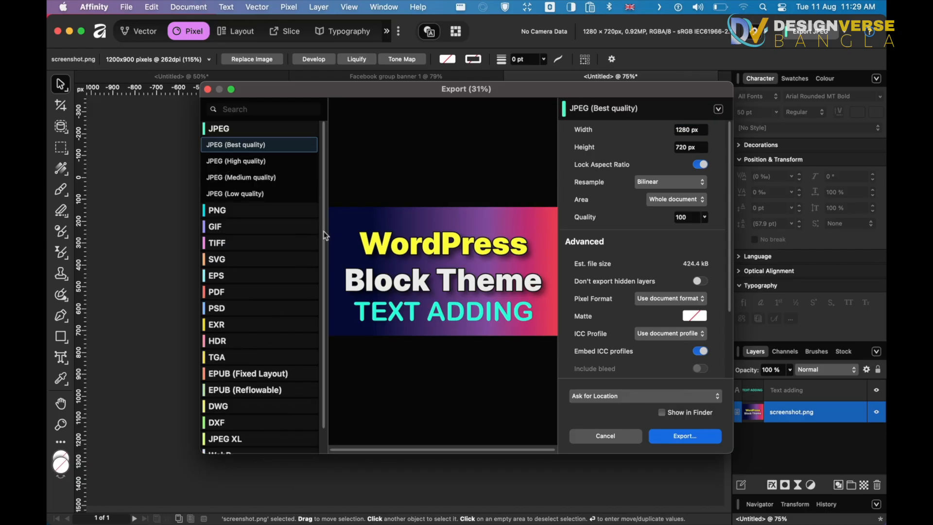
scroll(319, 359, "down", 2)
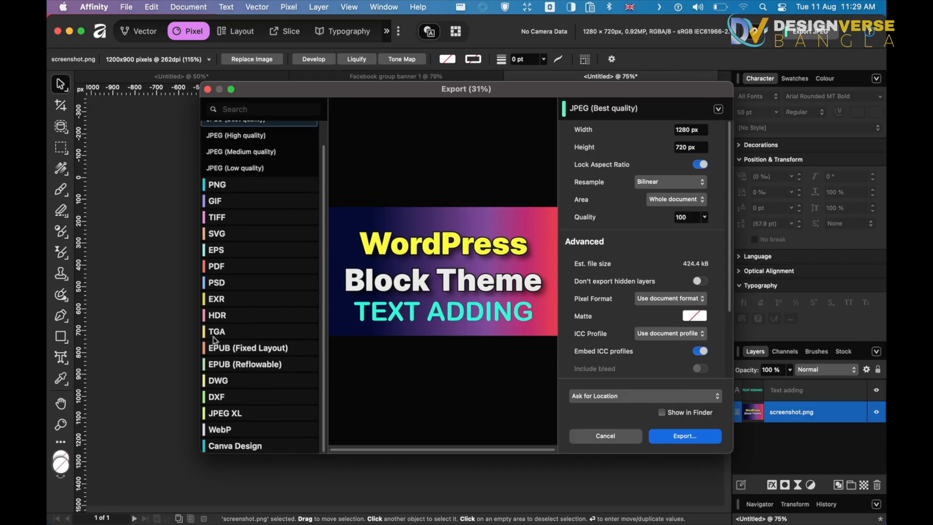
scroll(233, 209, "up", 2)
left_click(238, 161)
left_click(238, 145)
Look through the PNG, GIF, TIFF and WebP export formats and their presets
left_click(224, 211)
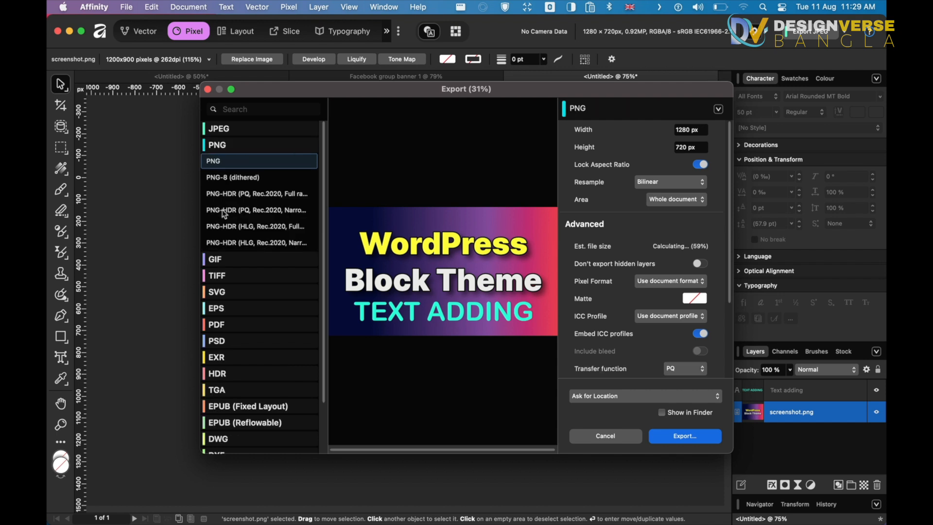
left_click(220, 131)
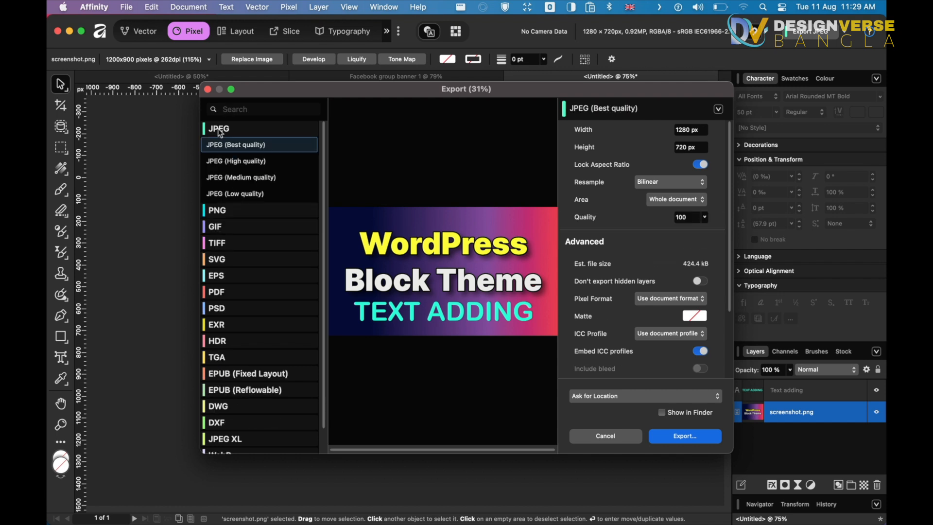
left_click(222, 212)
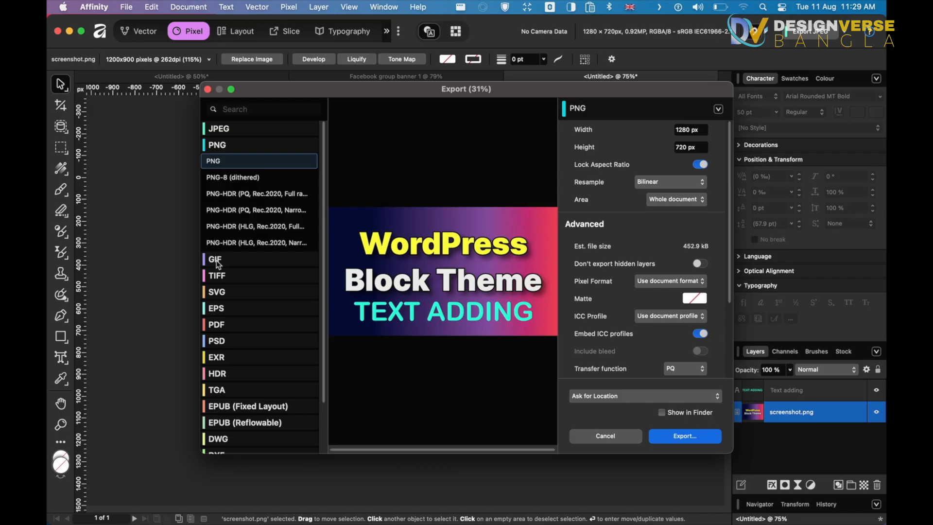
left_click(218, 262)
left_click(220, 214)
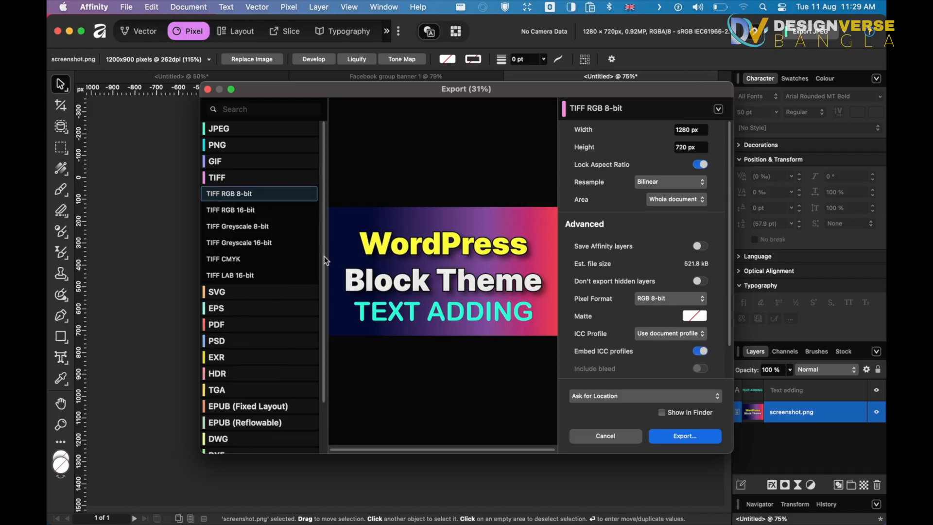
scroll(318, 316, "down", 3)
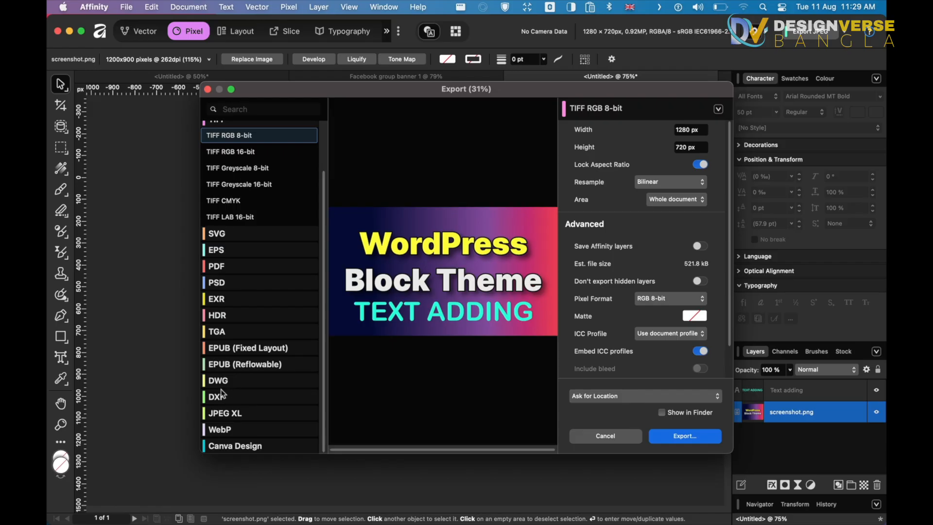
left_click(229, 430)
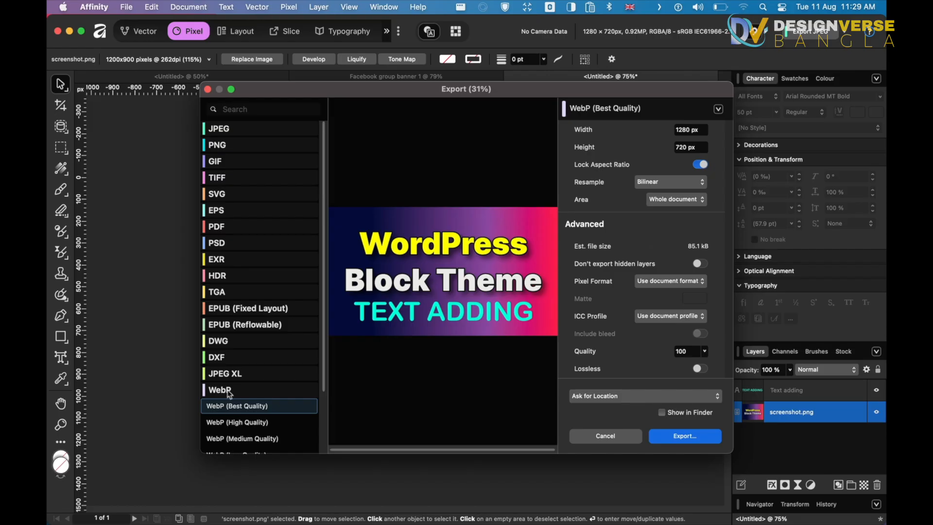
scroll(271, 403, "down", 1)
scroll(271, 402, "down", 3)
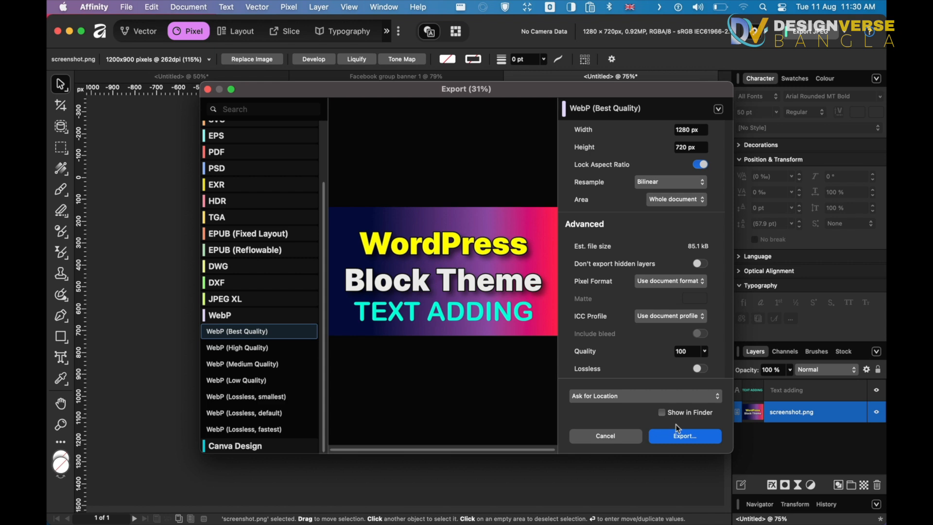
scroll(239, 233, "up", 5)
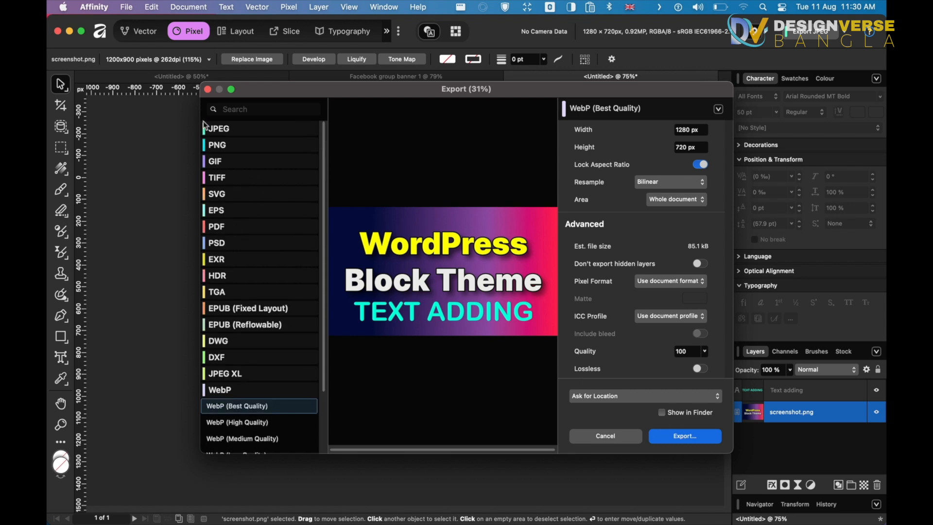
Export the thumbnail to the Desktop as screenshot2 with the JPEG (Best quality) preset
left_click(222, 129)
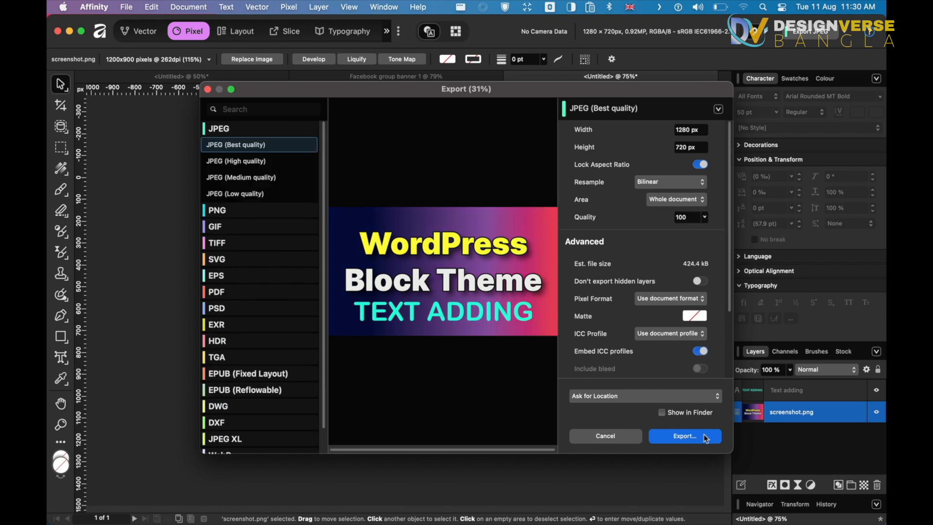
key("Return")
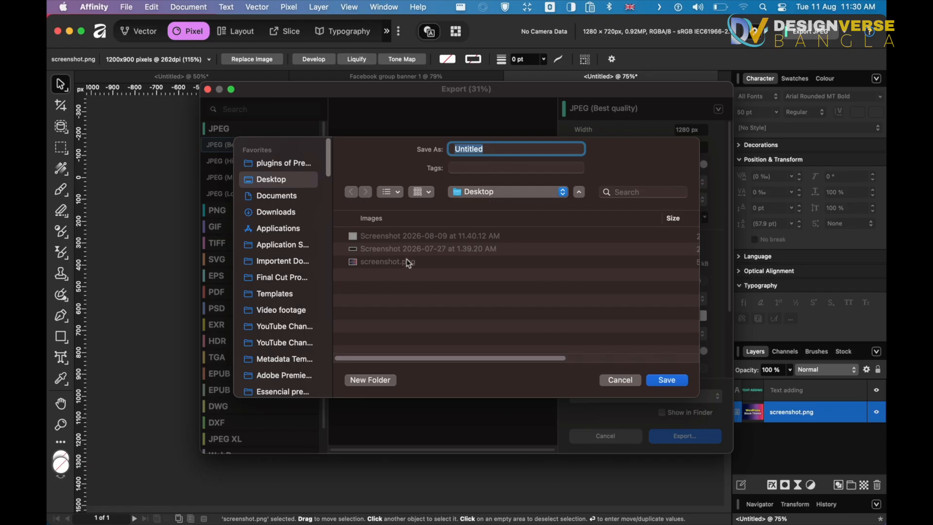
type("screenshot2")
left_click(679, 382)
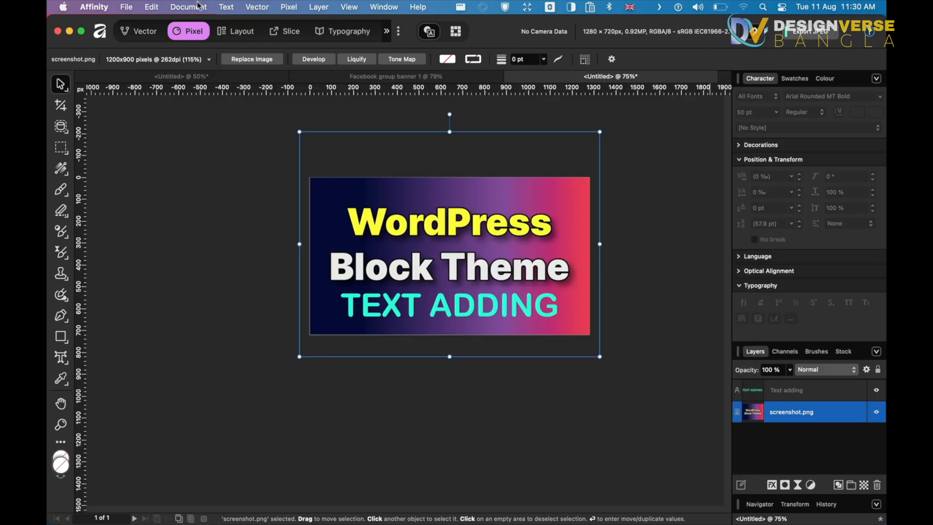
Reveal the desktop, expand the Images stack and preview the exported screenshot2.jpg
key("F11")
left_click(856, 202)
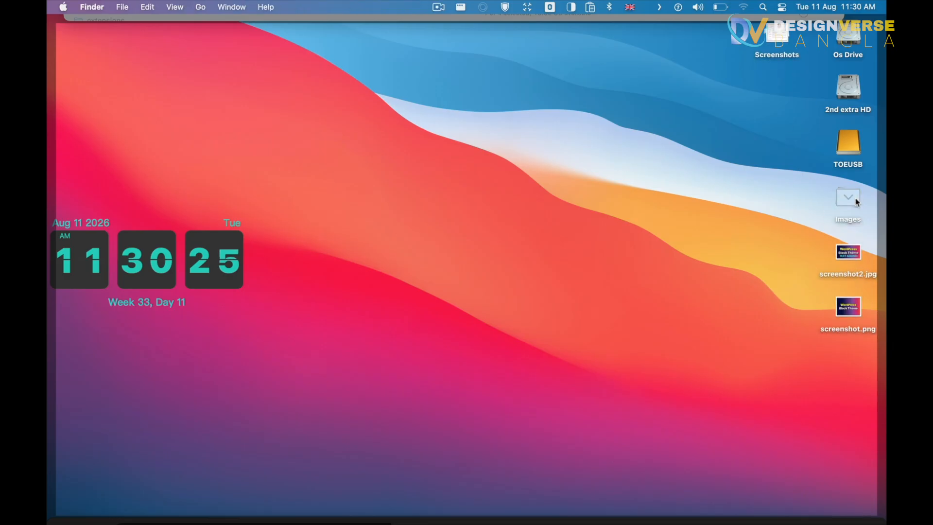
left_click(849, 257)
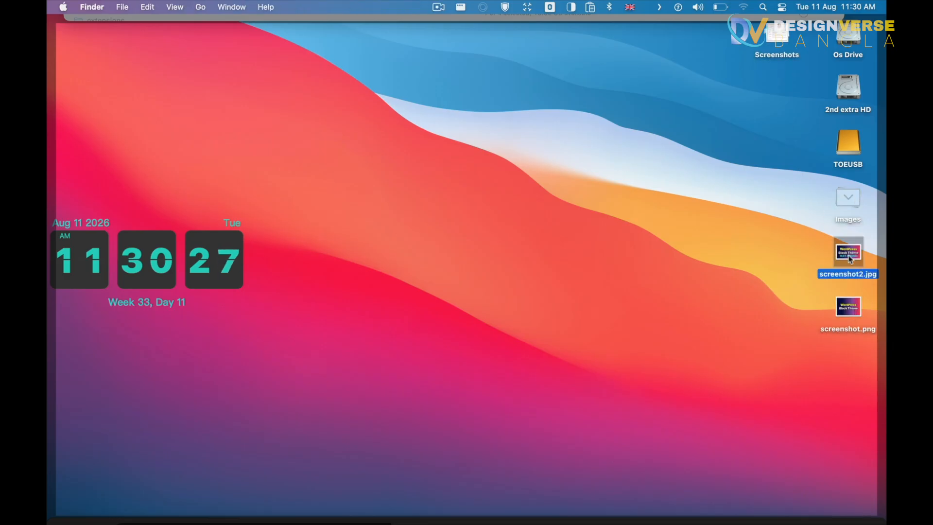
key("space")
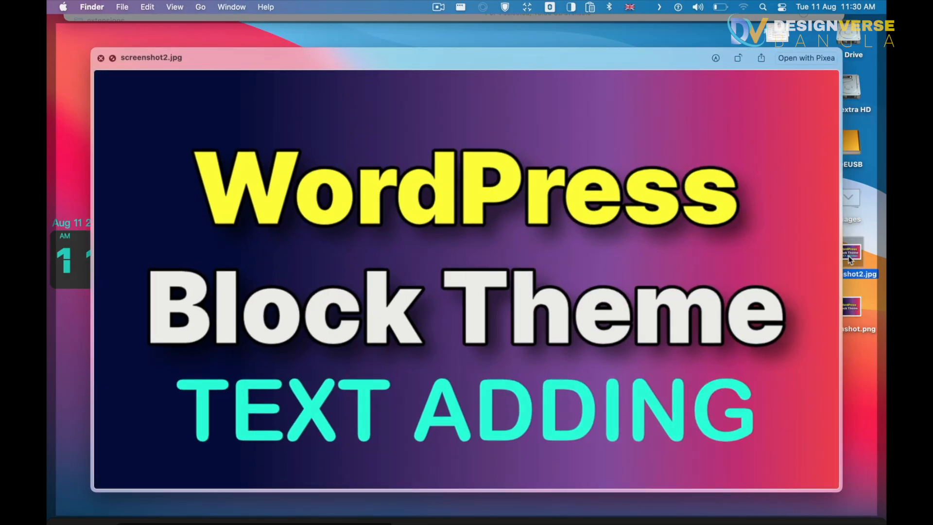
key("space")
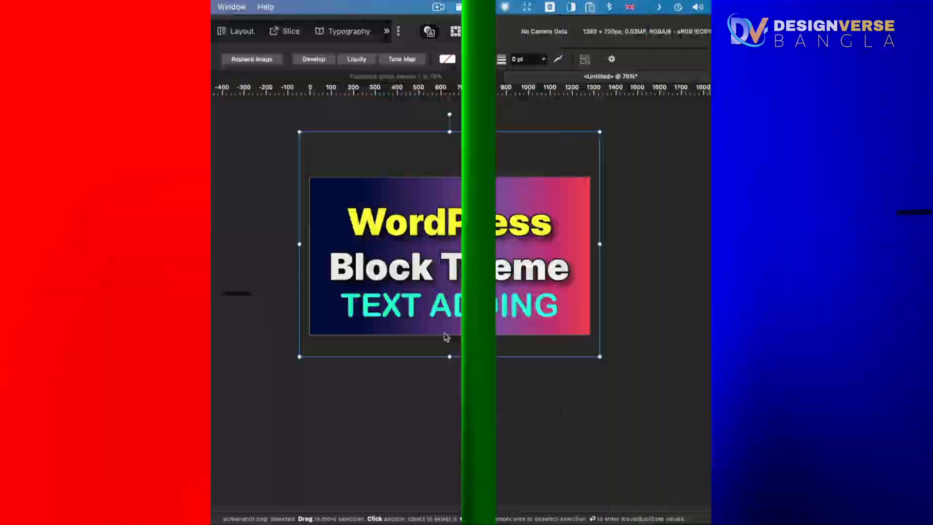